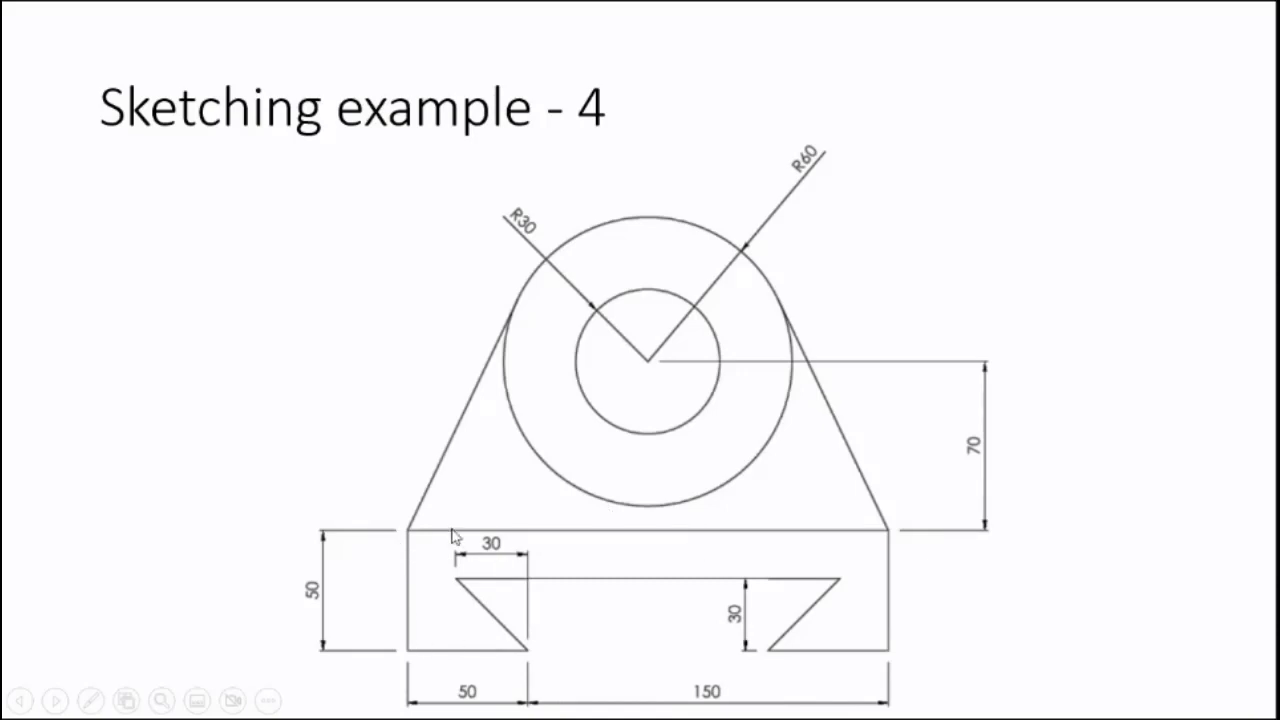
Switch from the 'Sketching example - 4' slideshow to the Onshape 'Example 3 - sketching' window.
{"action": "key", "text": "alt+Tab"}
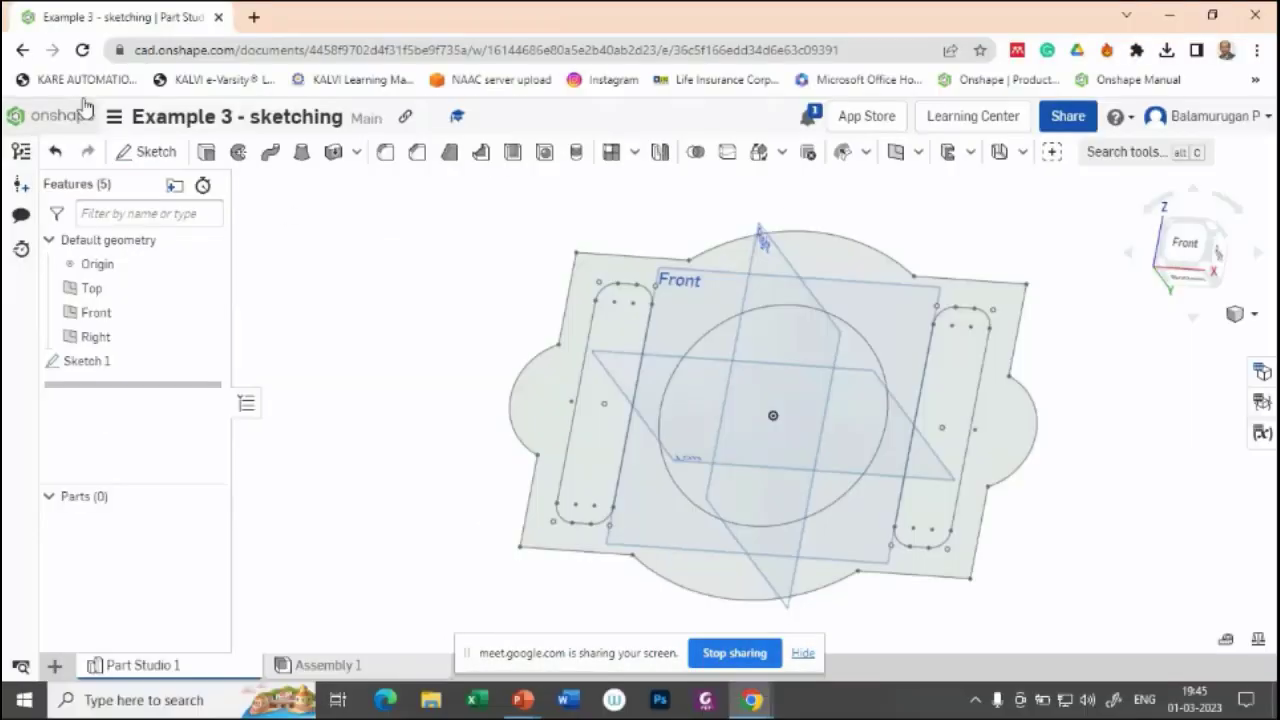
Create a new Onshape document named 'Example 4 - sketching' from the documents page.
{"action": "left_click", "coordinate": [75, 122]}
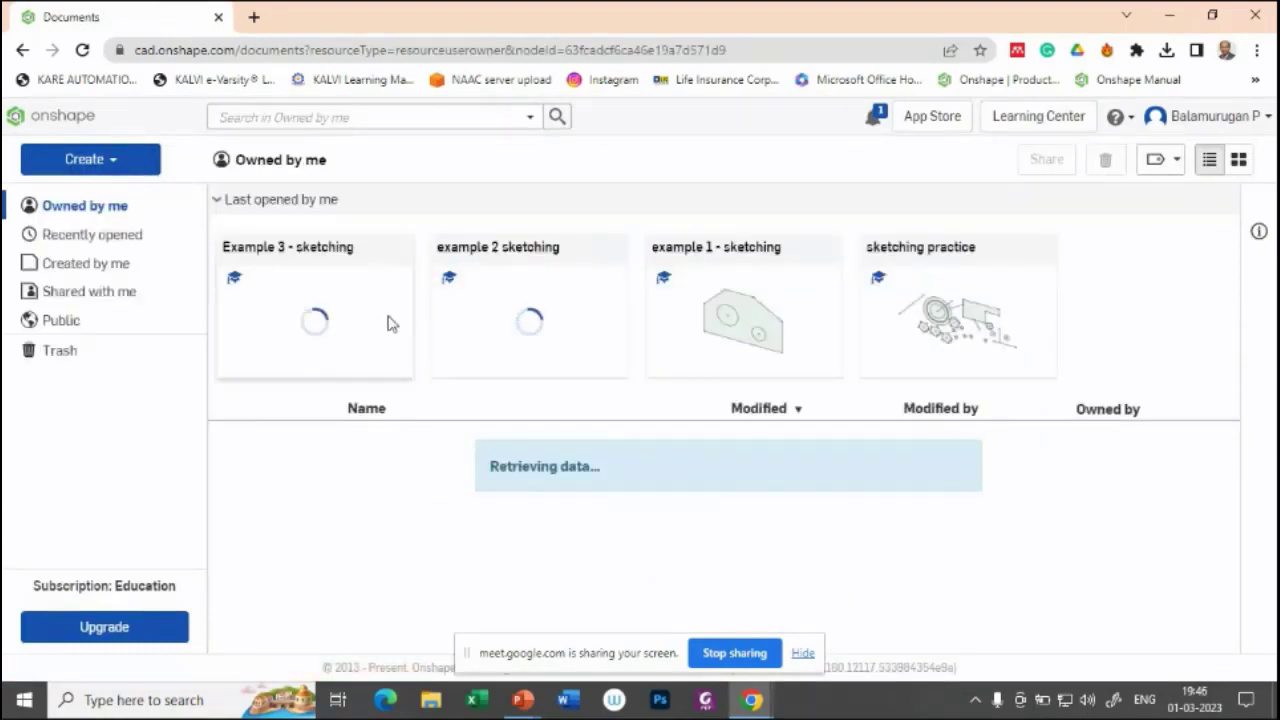
{"action": "left_click", "coordinate": [108, 165]}
{"action": "left_click", "coordinate": [128, 194]}
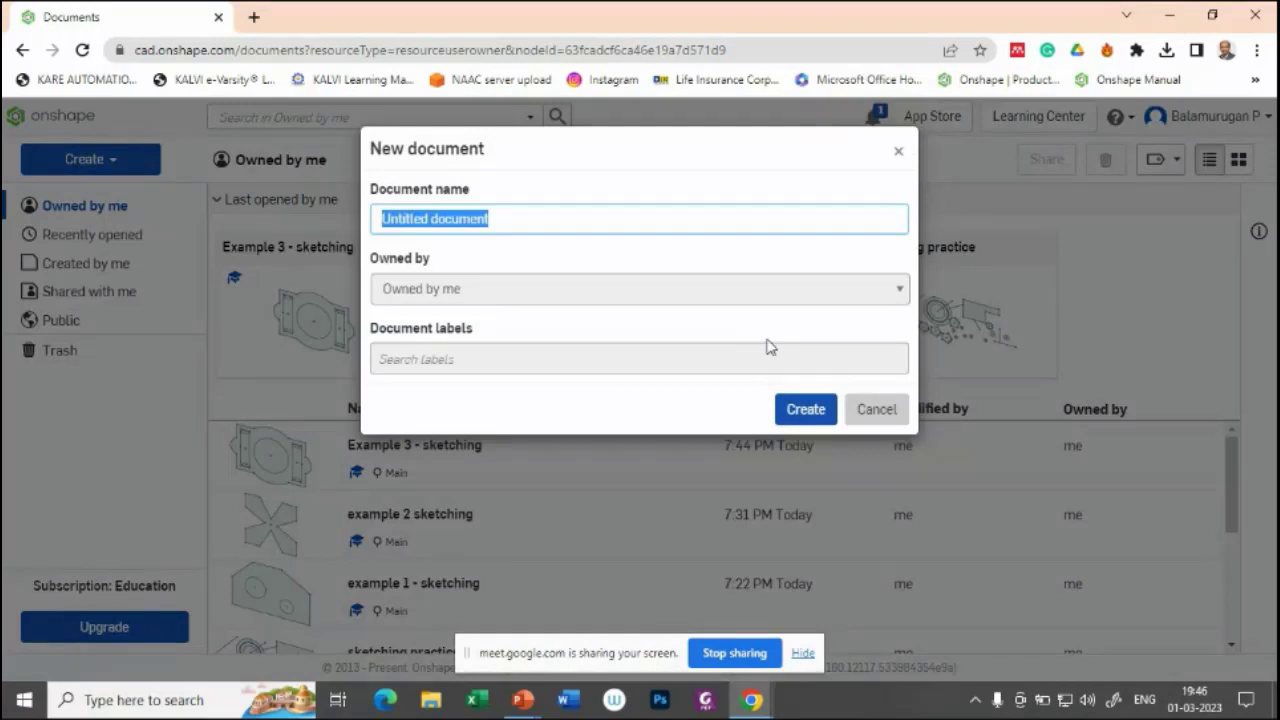
{"action": "type", "text": "Example "}
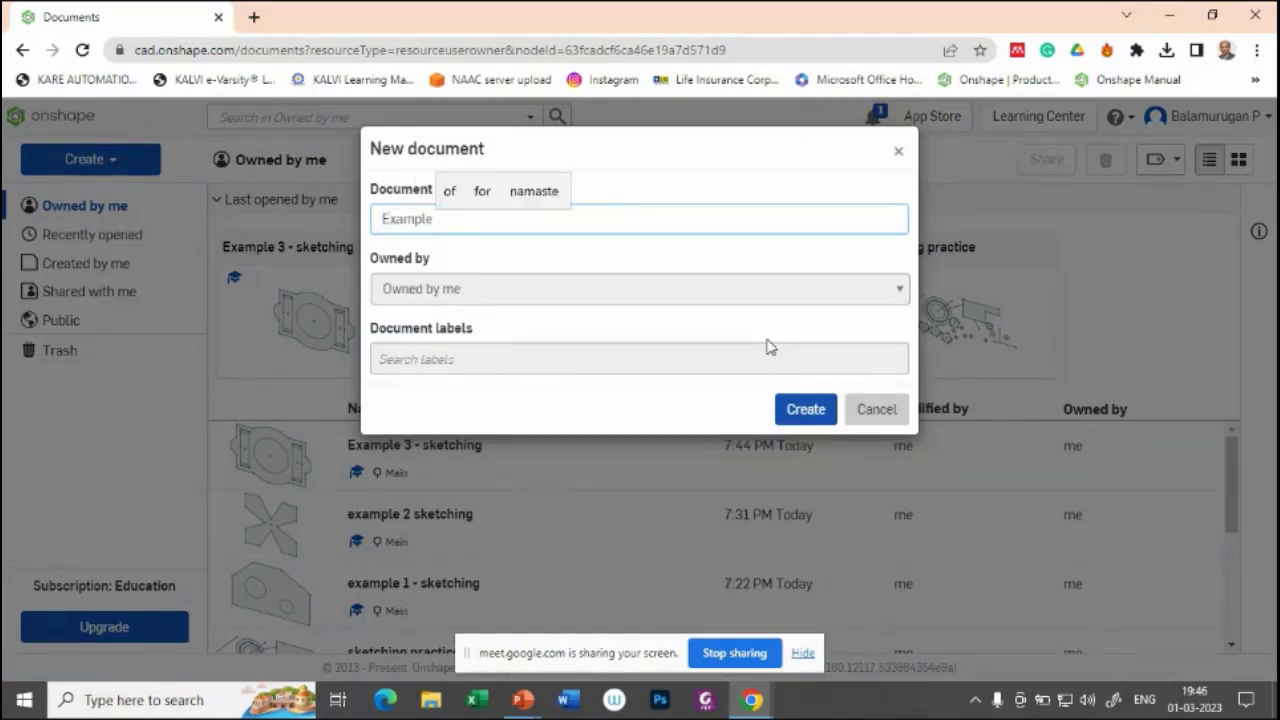
{"action": "type", "text": "4 - sk"}
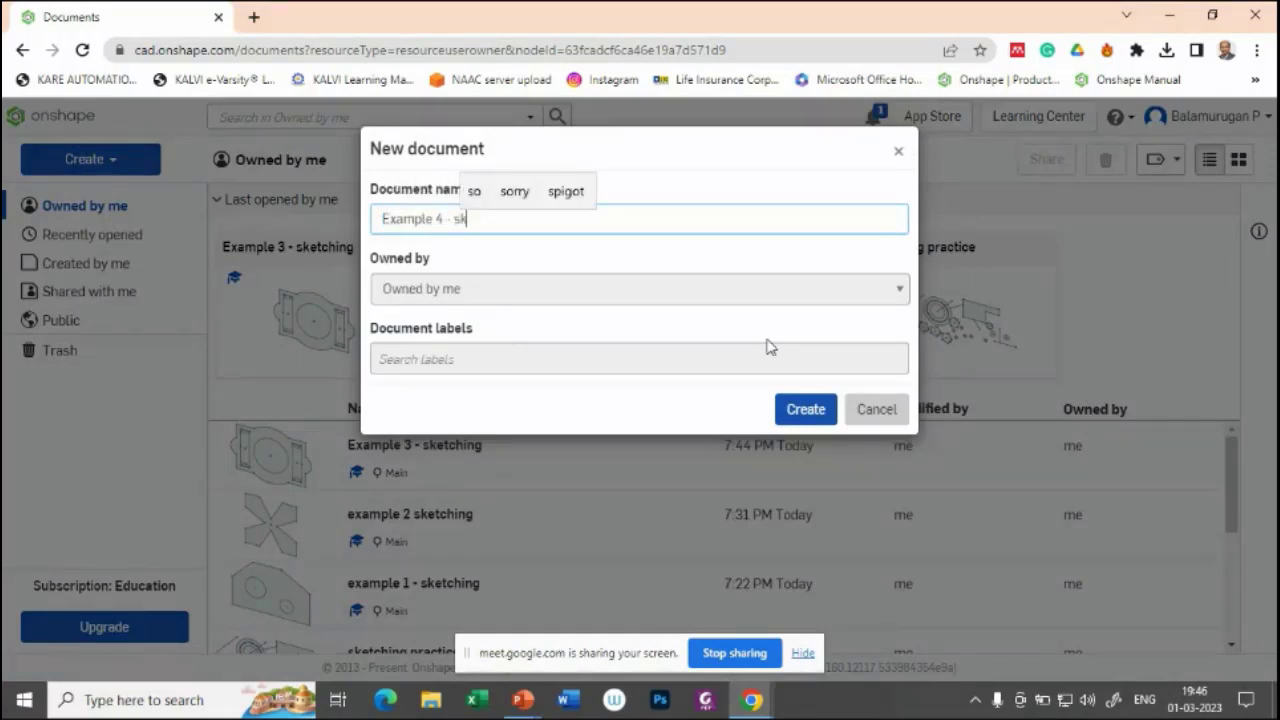
{"action": "type", "text": "etching"}
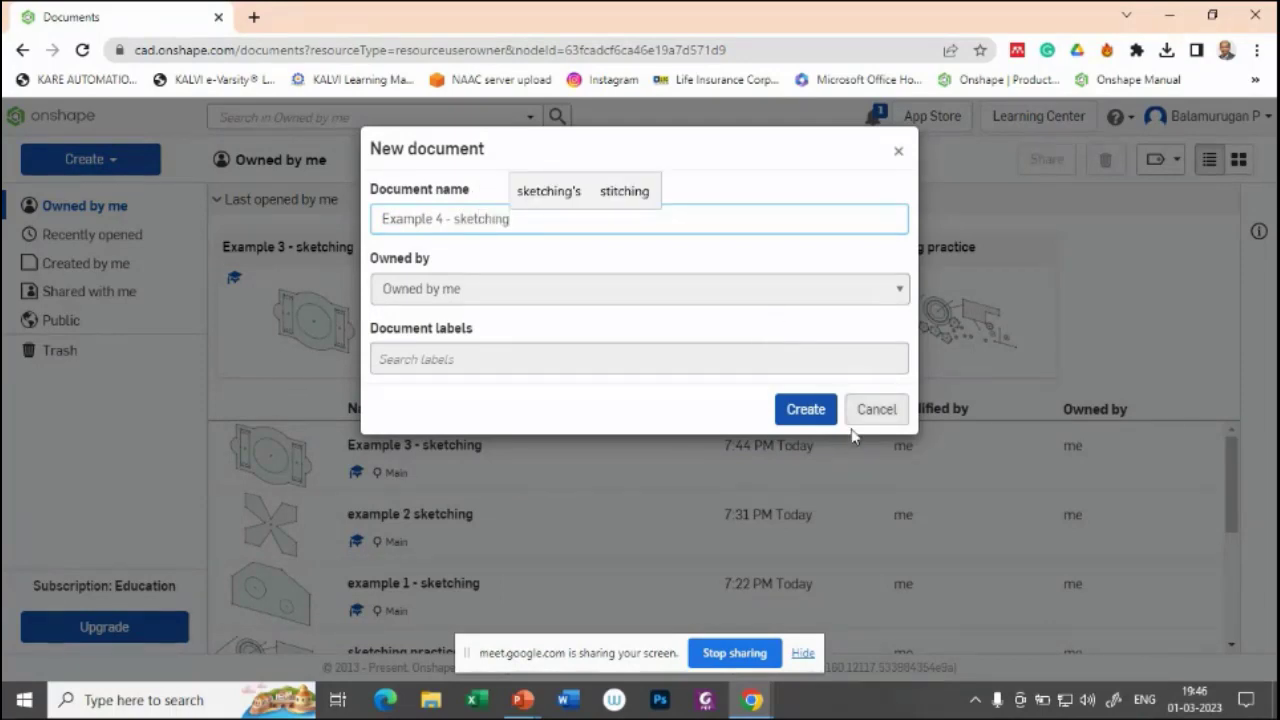
{"action": "left_click", "coordinate": [805, 412]}
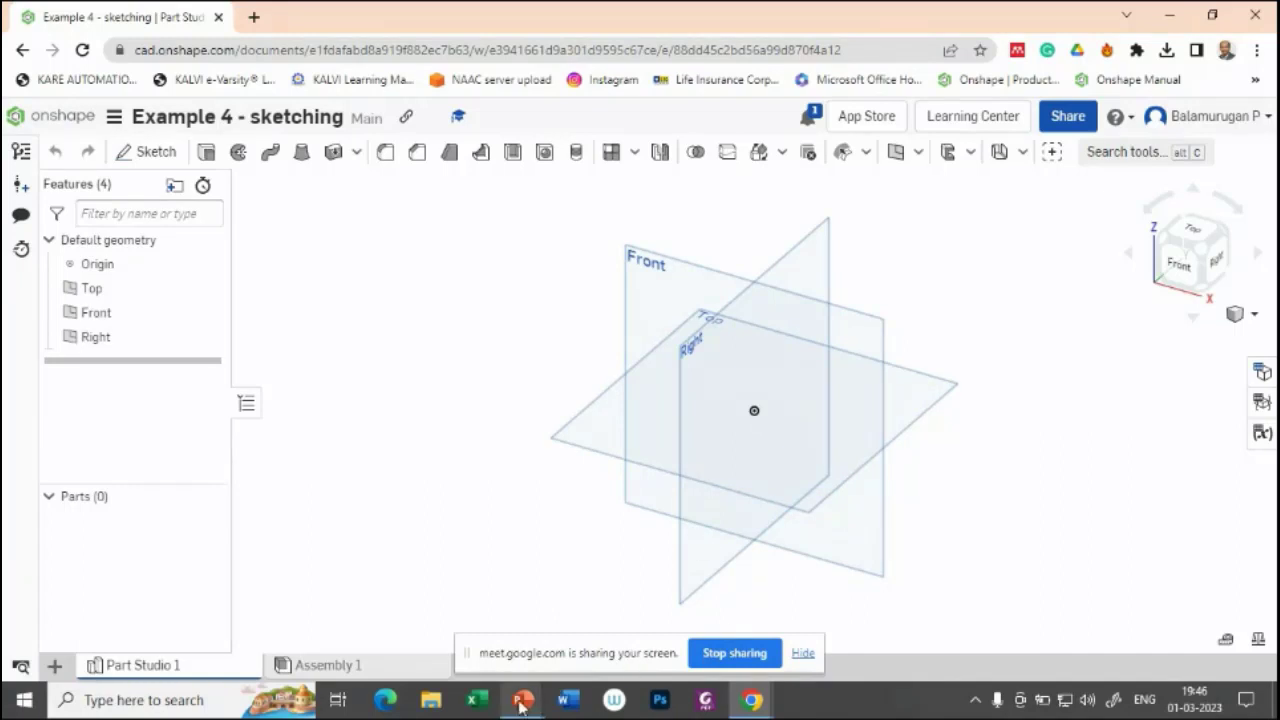
Review the 'Sketching example - 4' reference slide, then return to Onshape.
{"action": "mouse_move", "coordinate": [522, 699]}
{"action": "left_click", "coordinate": [583, 597]}
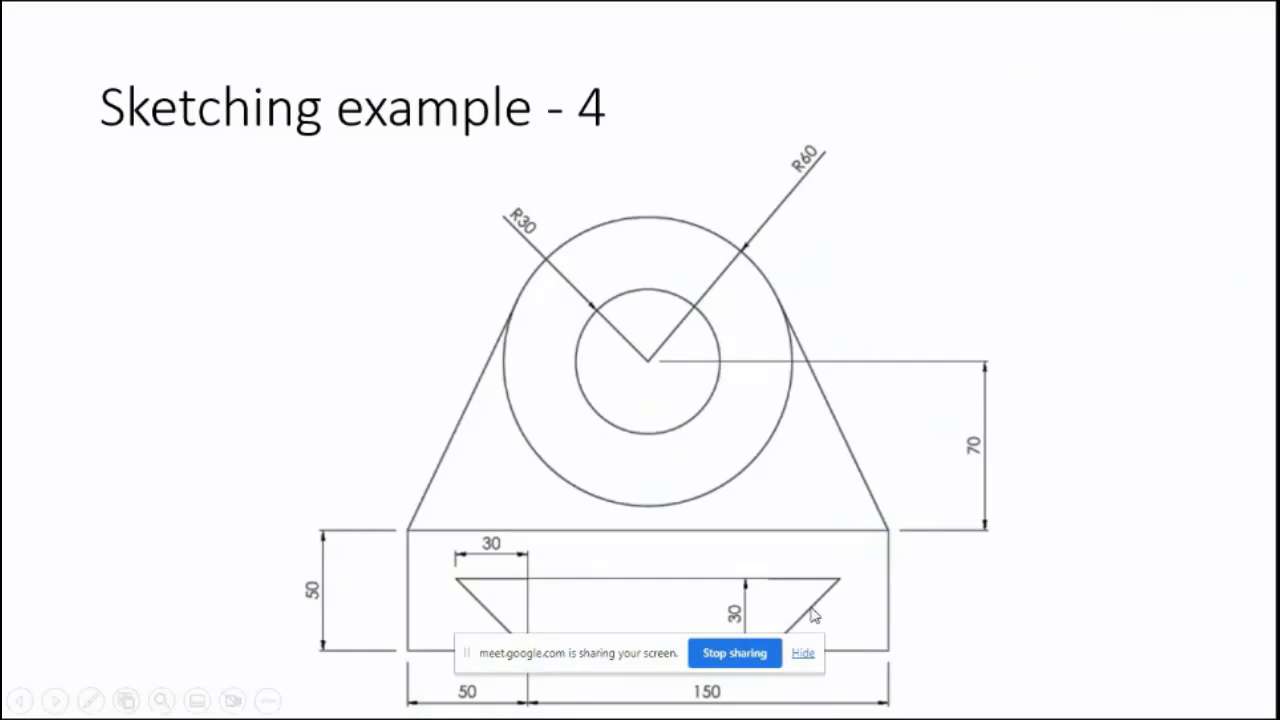
{"action": "key", "text": "alt+Tab"}
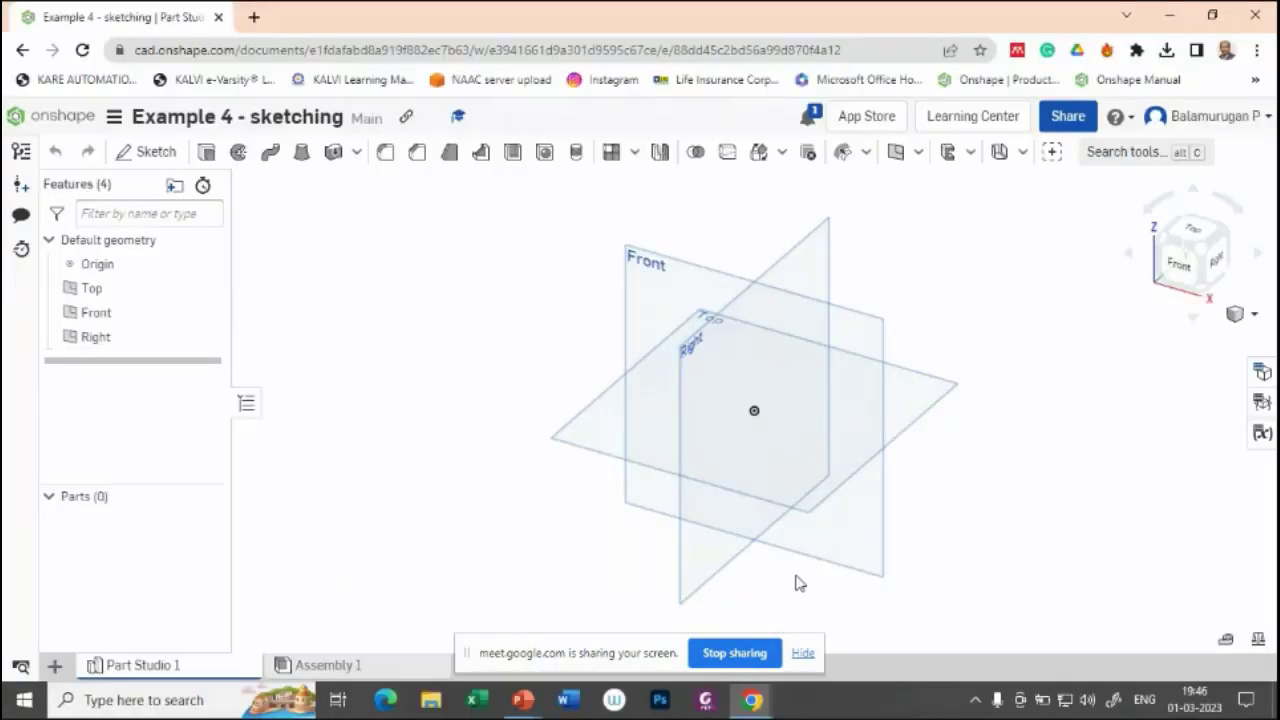
Start a sketch on the Front plane, view it normal, and recheck the reference drawing.
{"action": "left_click", "coordinate": [672, 286]}
{"action": "left_click", "coordinate": [374, 320]}
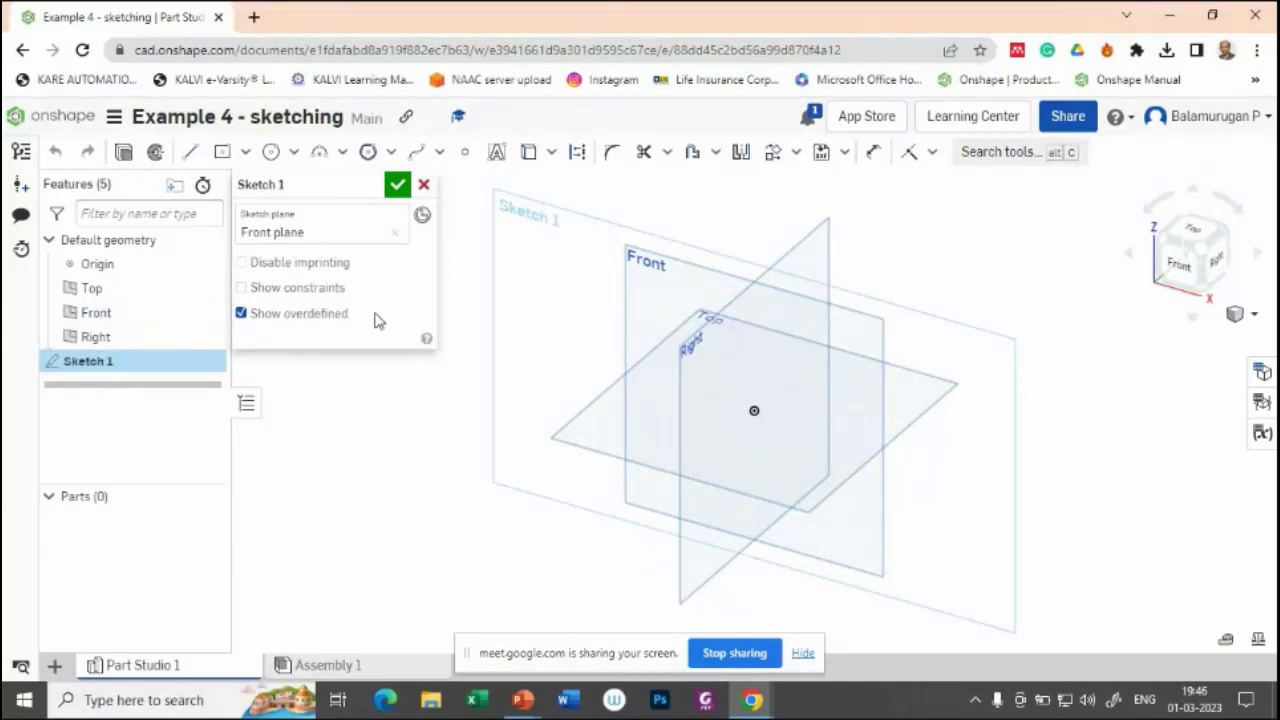
{"action": "key", "text": "n"}
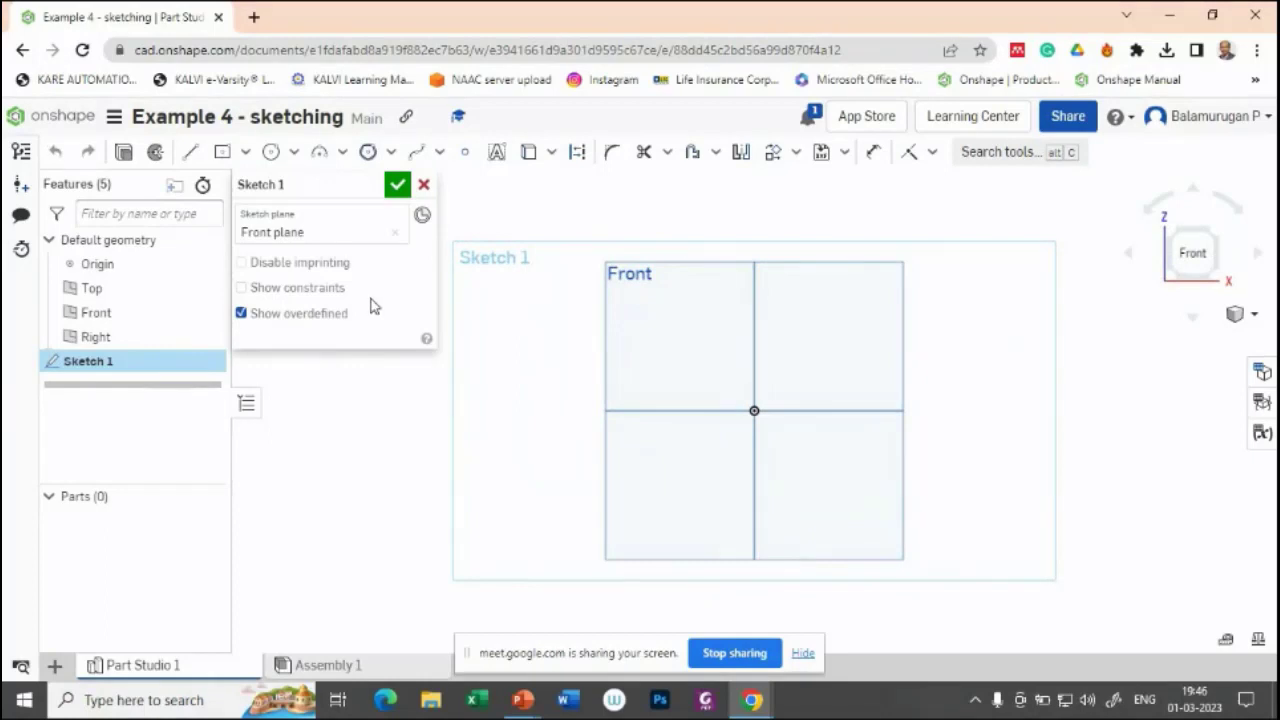
{"action": "right_click", "coordinate": [552, 298]}
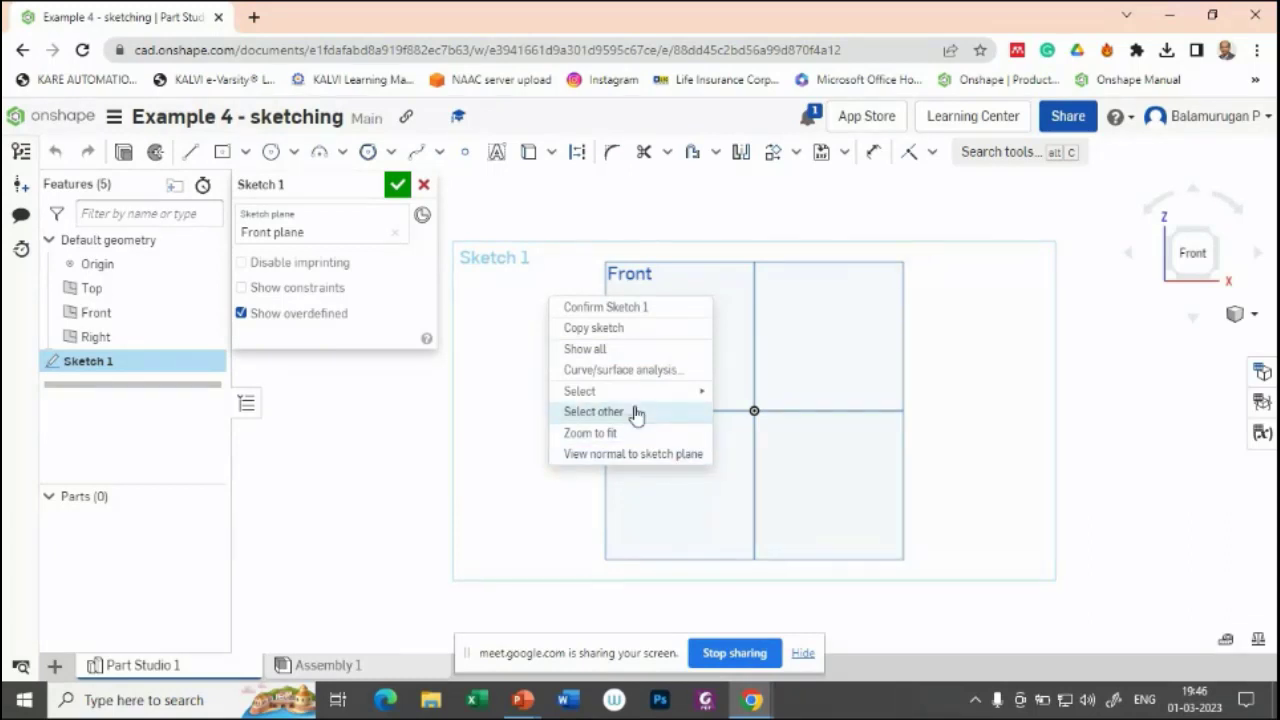
{"action": "left_click", "coordinate": [560, 278]}
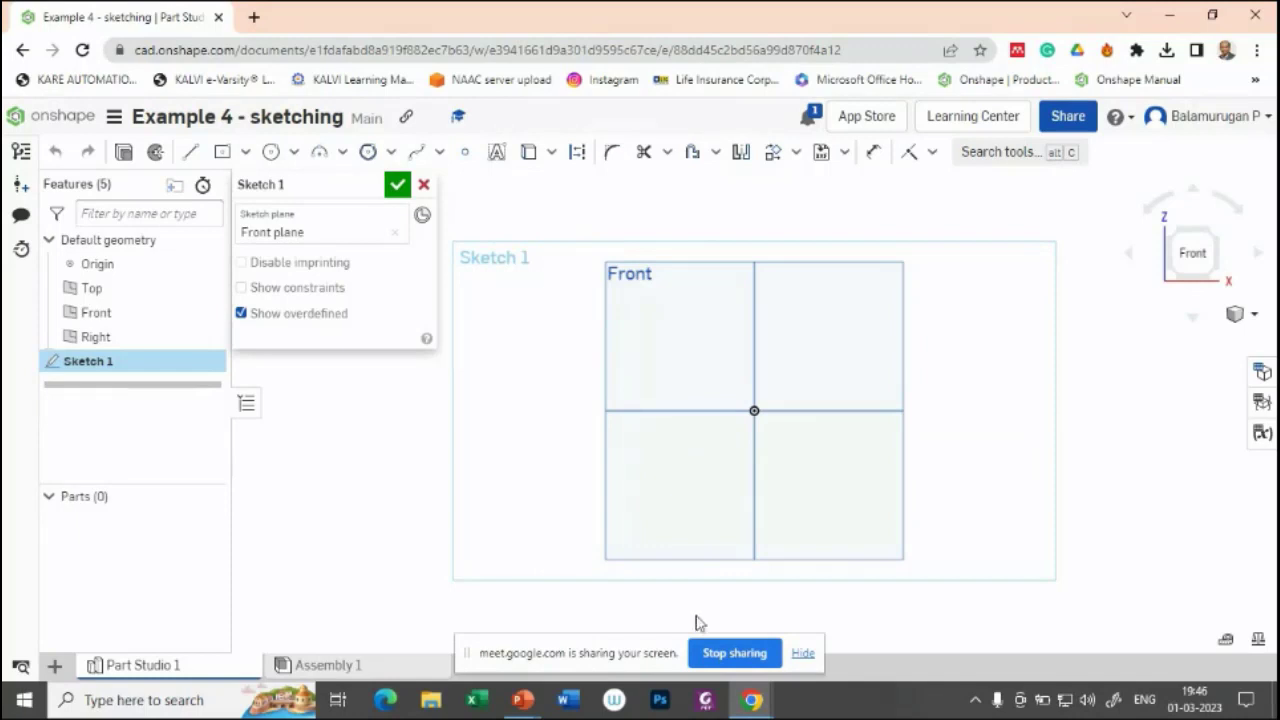
{"action": "key", "text": "alt+Tab"}
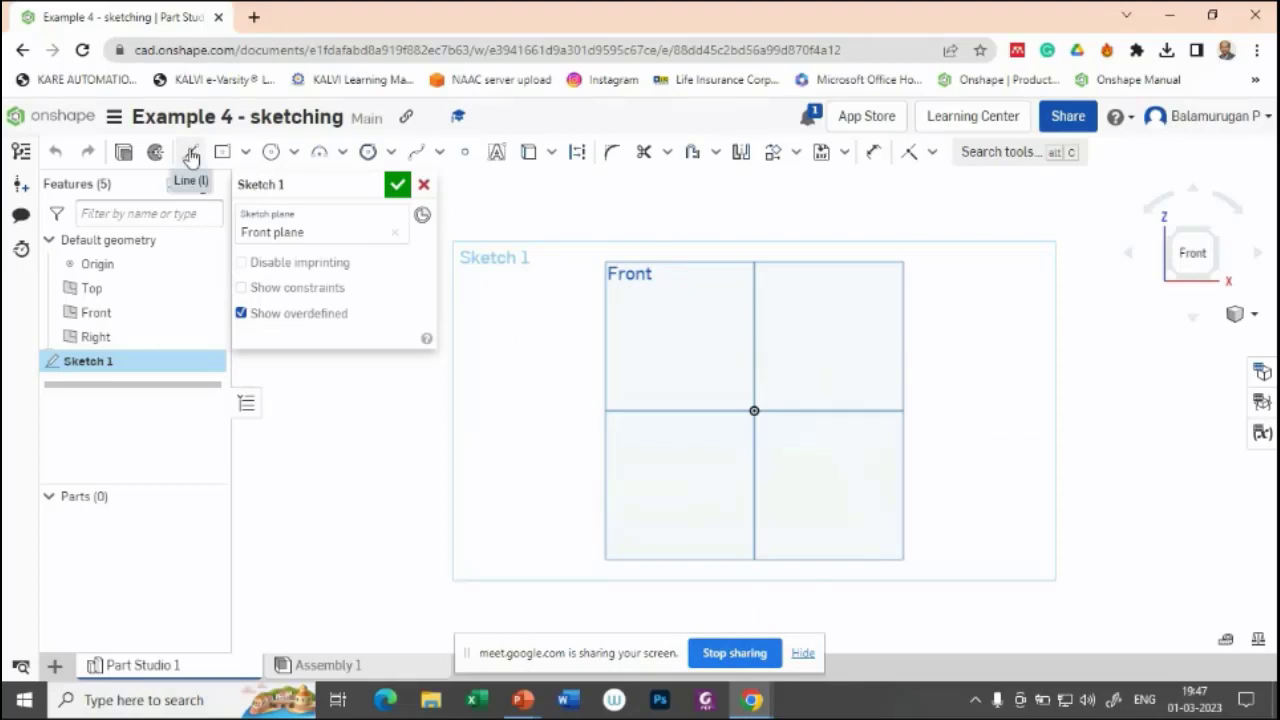
Draw the closed base outline with its top edge on the horizontal axis and a slant-sided bottom notch.
{"action": "left_click", "coordinate": [190, 151]}
{"action": "left_click", "coordinate": [647, 468]}
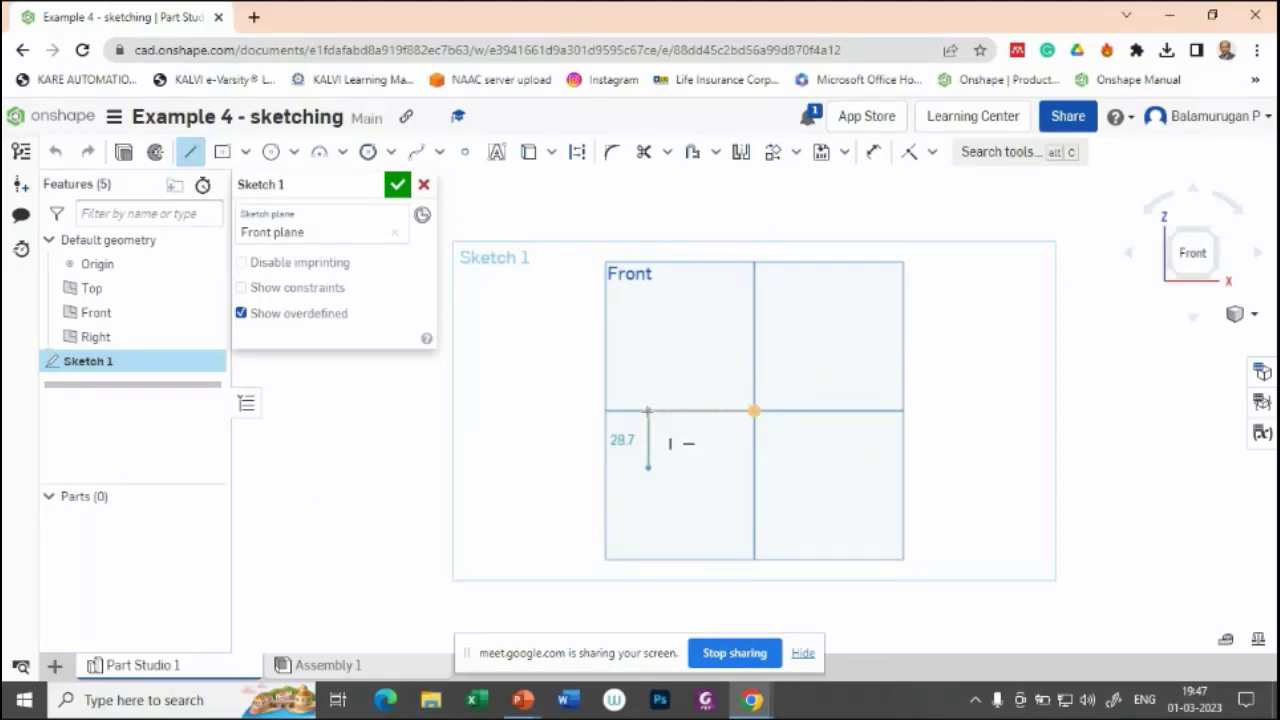
{"action": "left_click", "coordinate": [647, 410]}
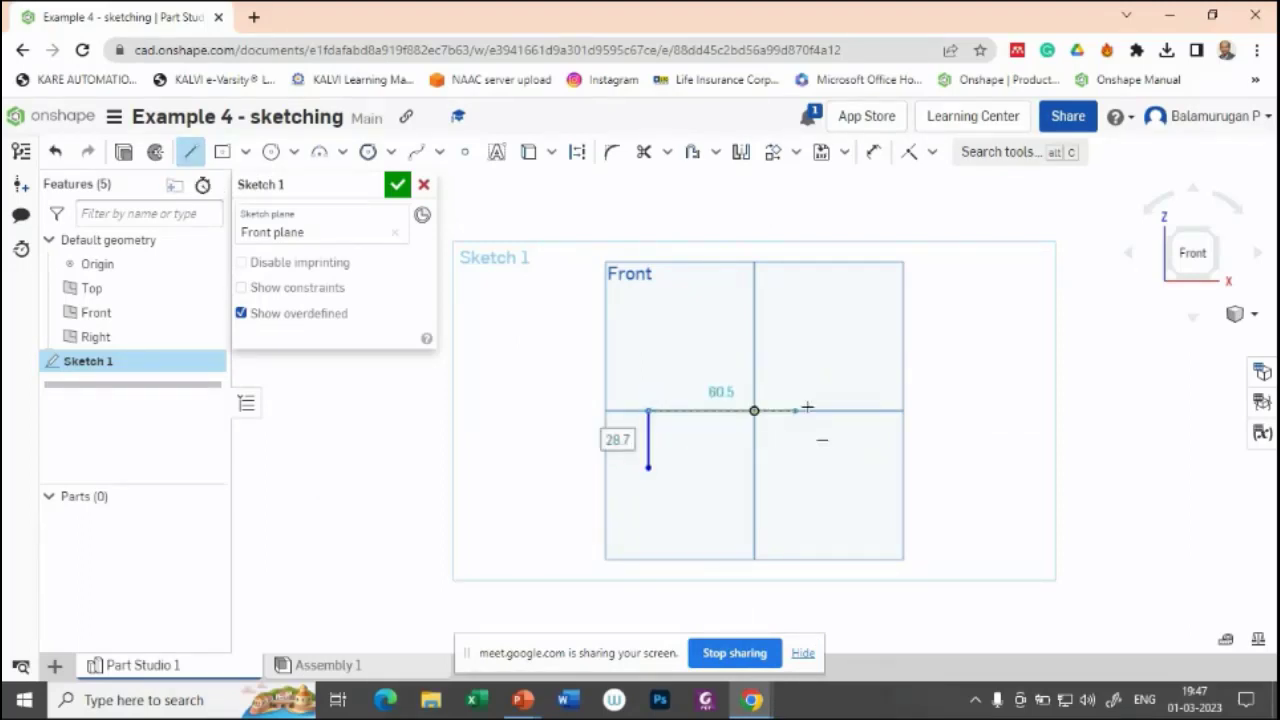
{"action": "left_click", "coordinate": [872, 410]}
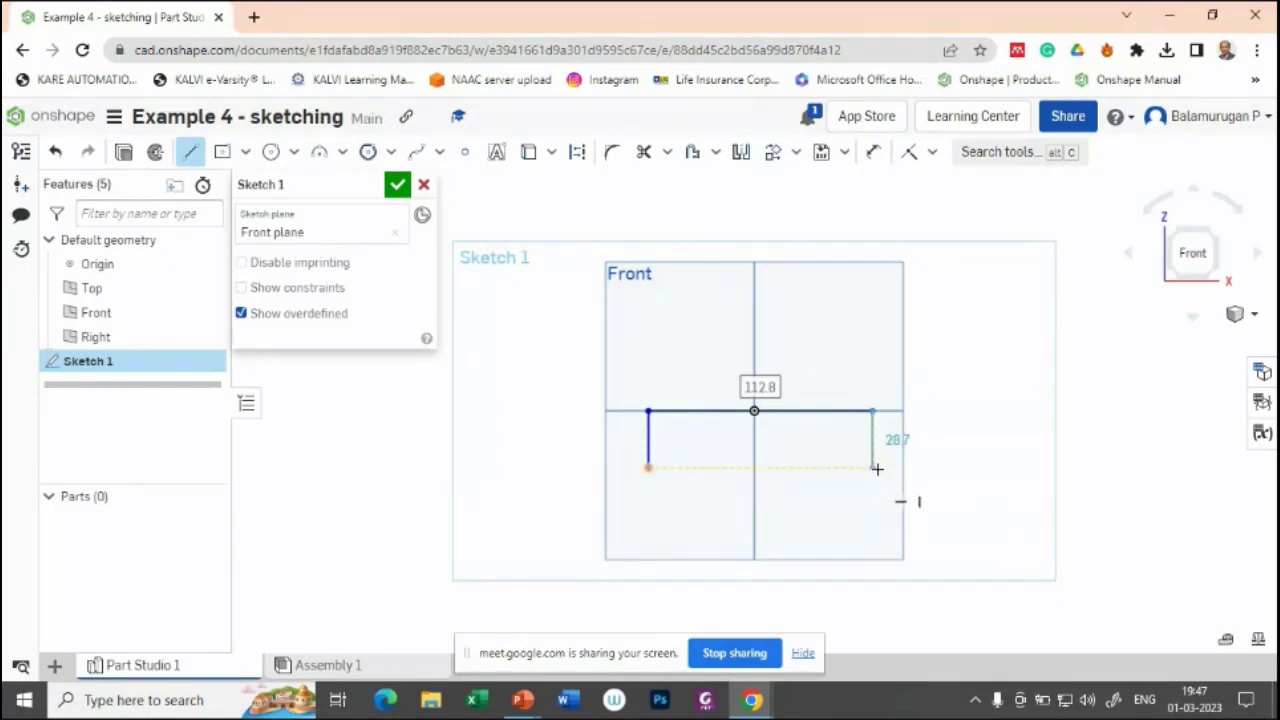
{"action": "left_click", "coordinate": [875, 468]}
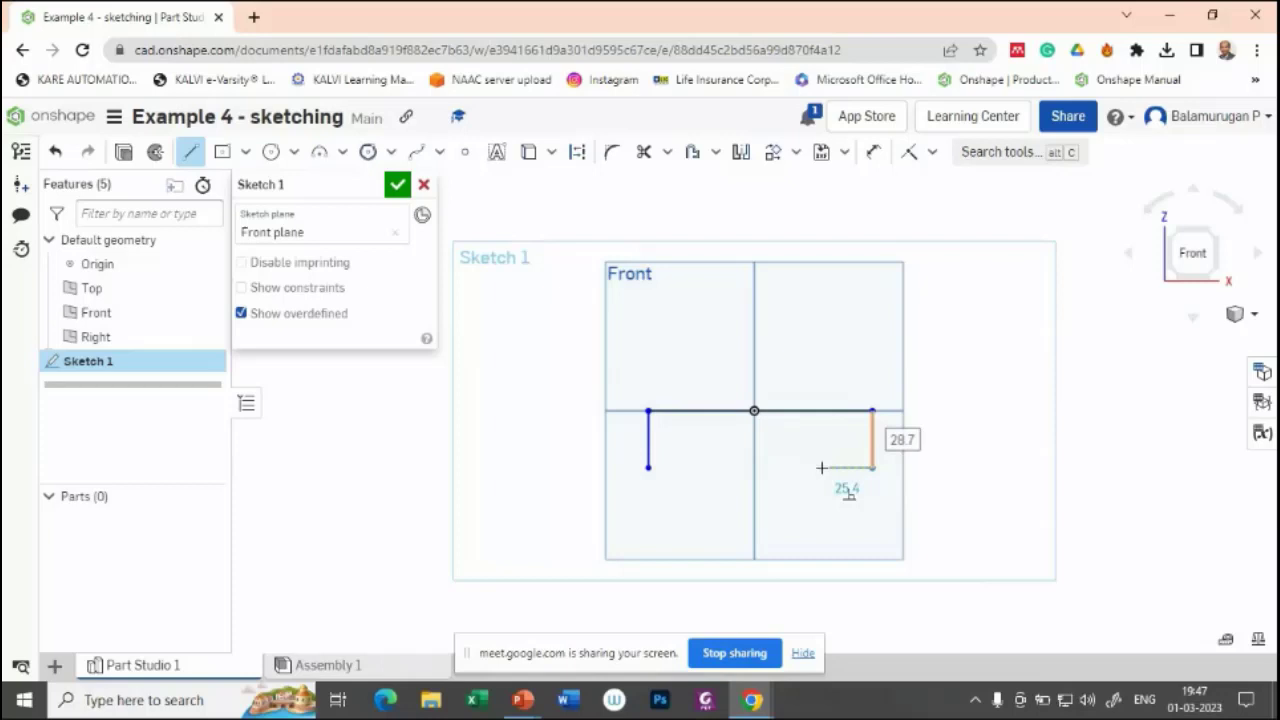
{"action": "left_click", "coordinate": [809, 468]}
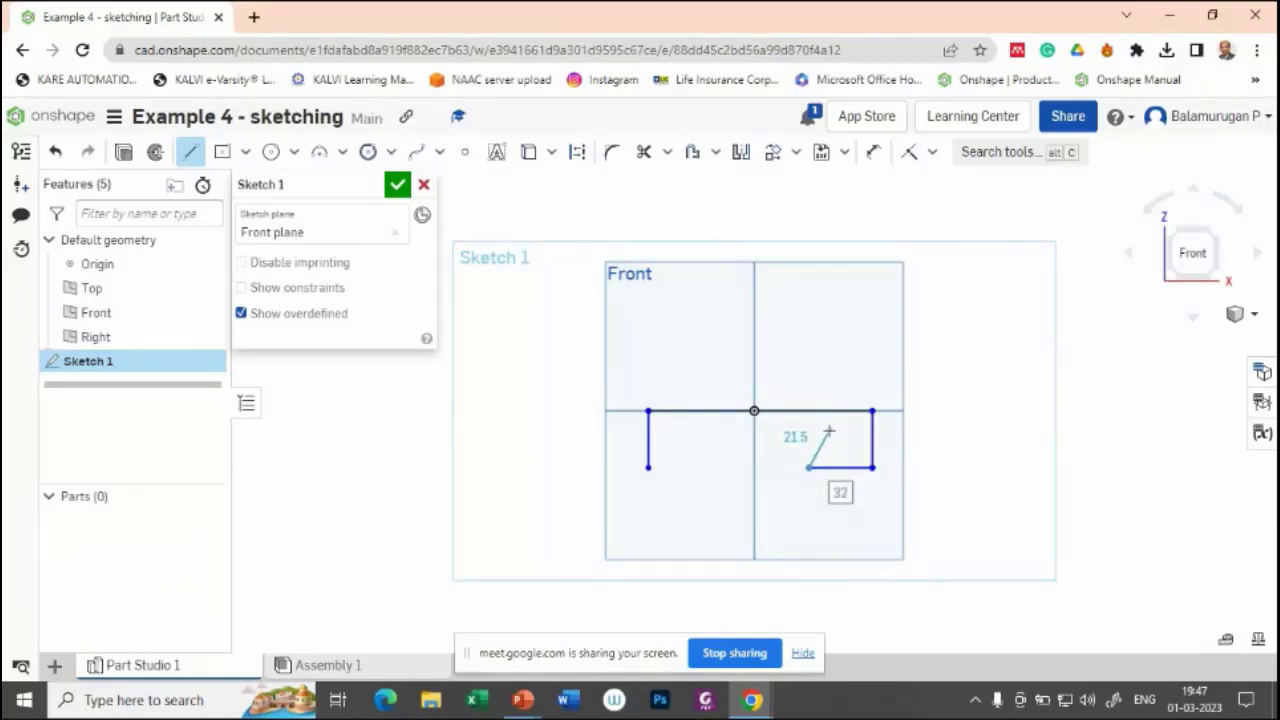
{"action": "left_click", "coordinate": [829, 434]}
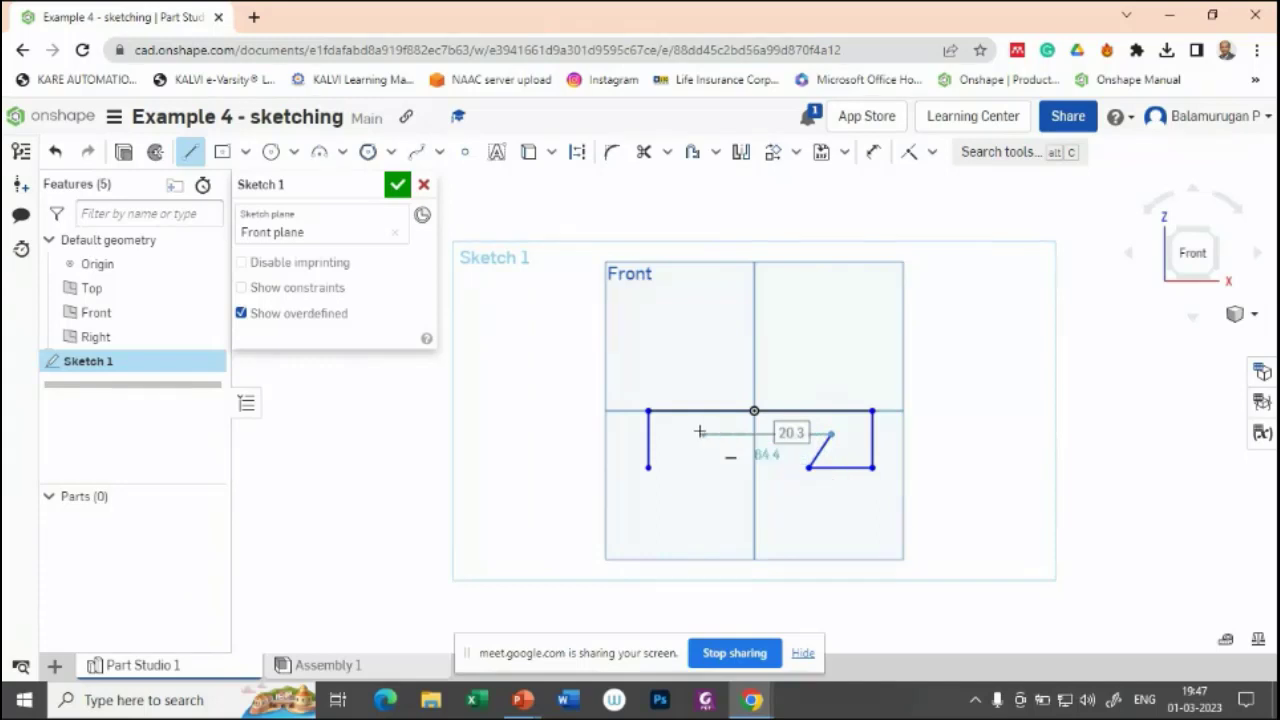
{"action": "left_click", "coordinate": [677, 434]}
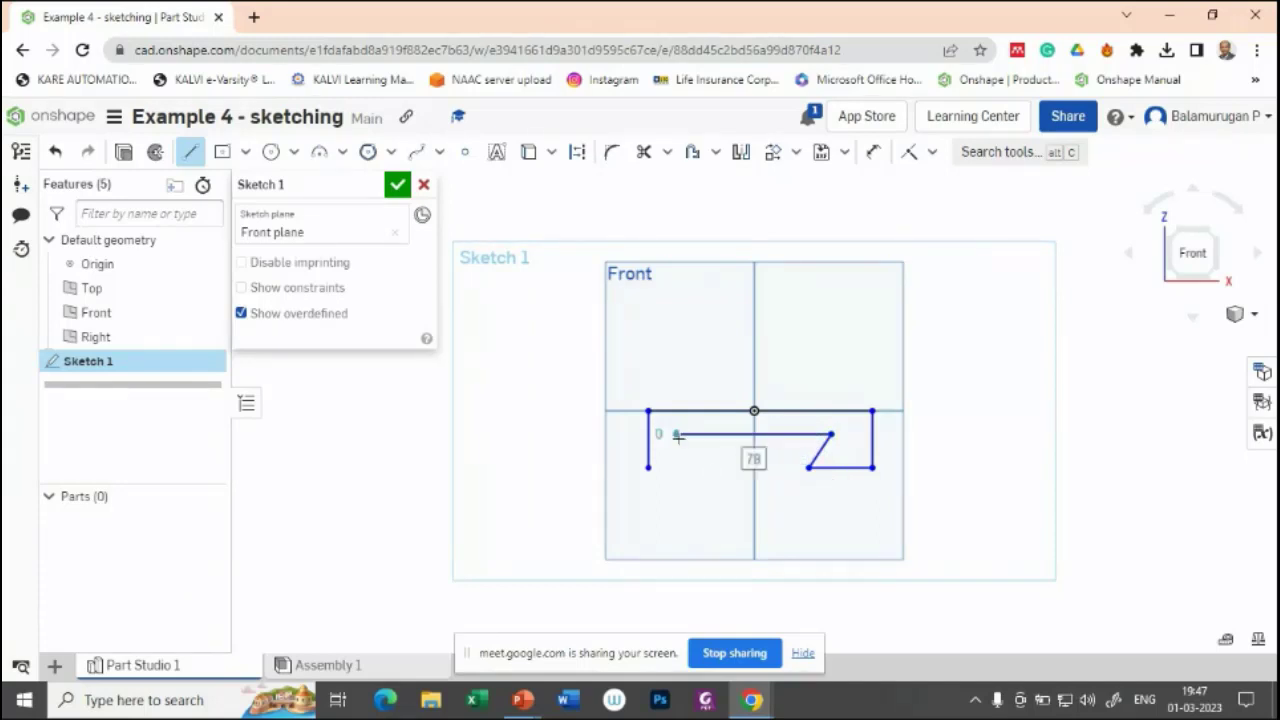
{"action": "left_click", "coordinate": [700, 468]}
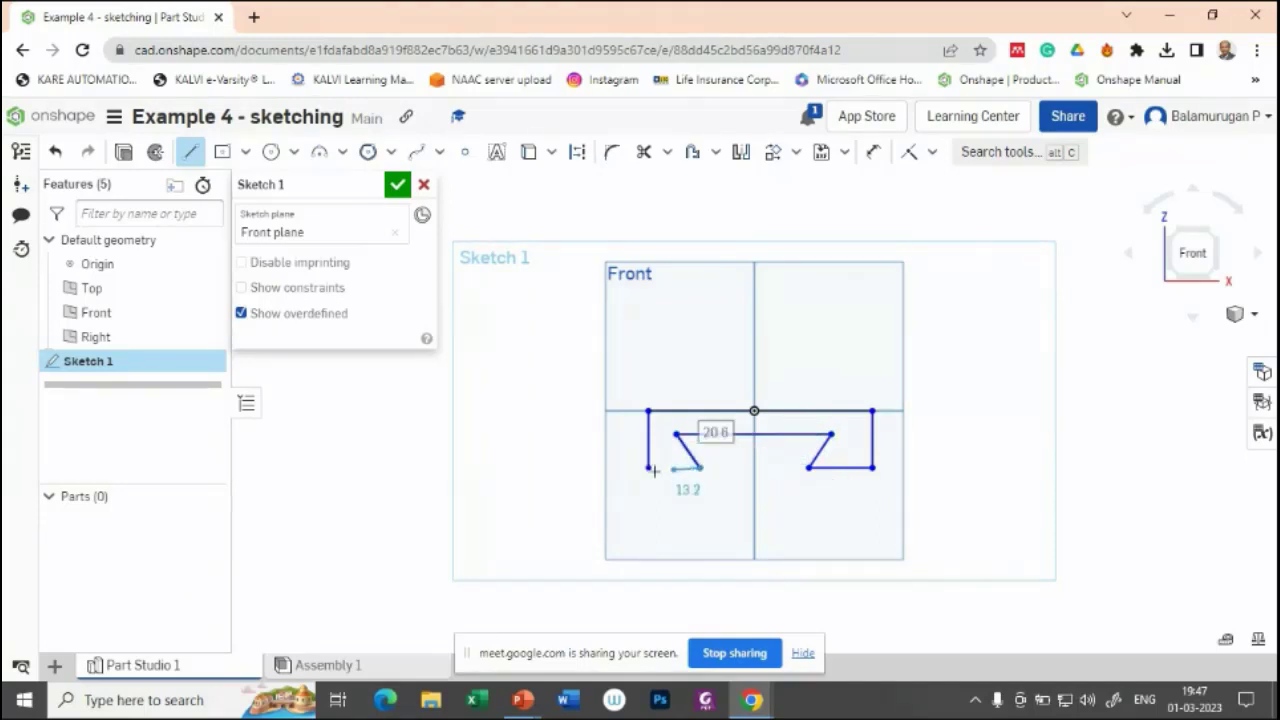
{"action": "left_click", "coordinate": [648, 467]}
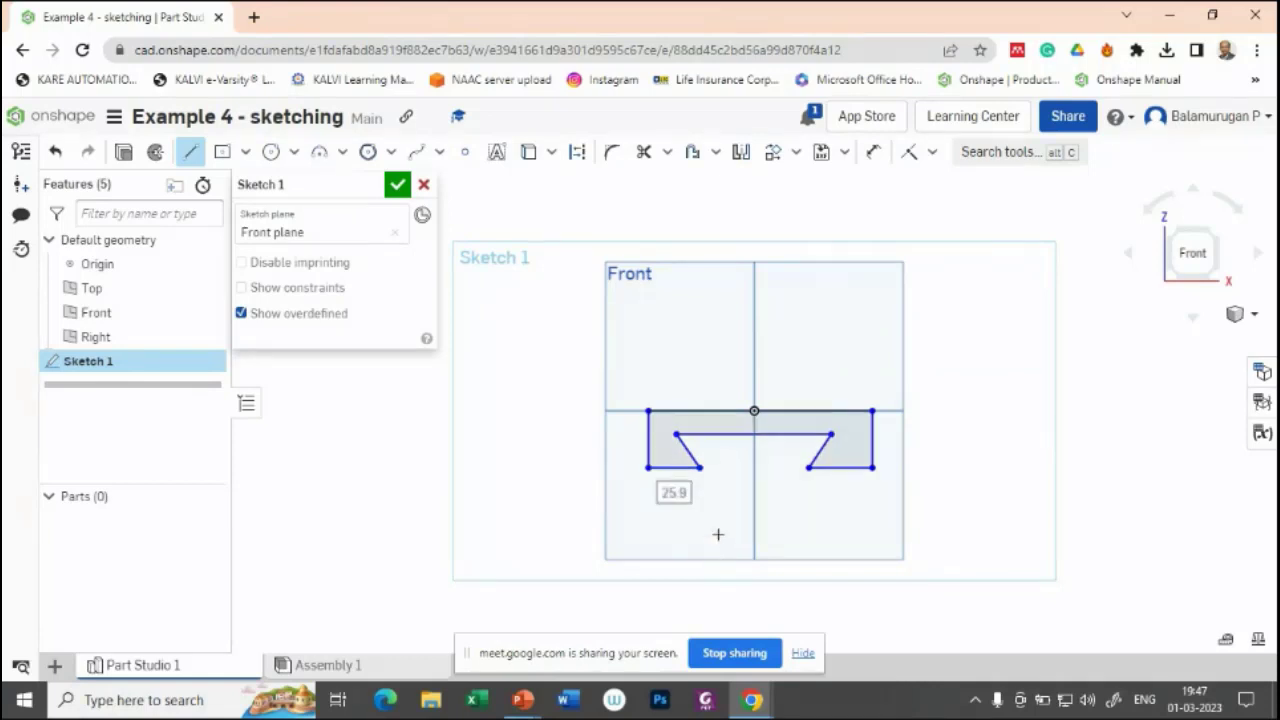
{"action": "key", "text": "Escape"}
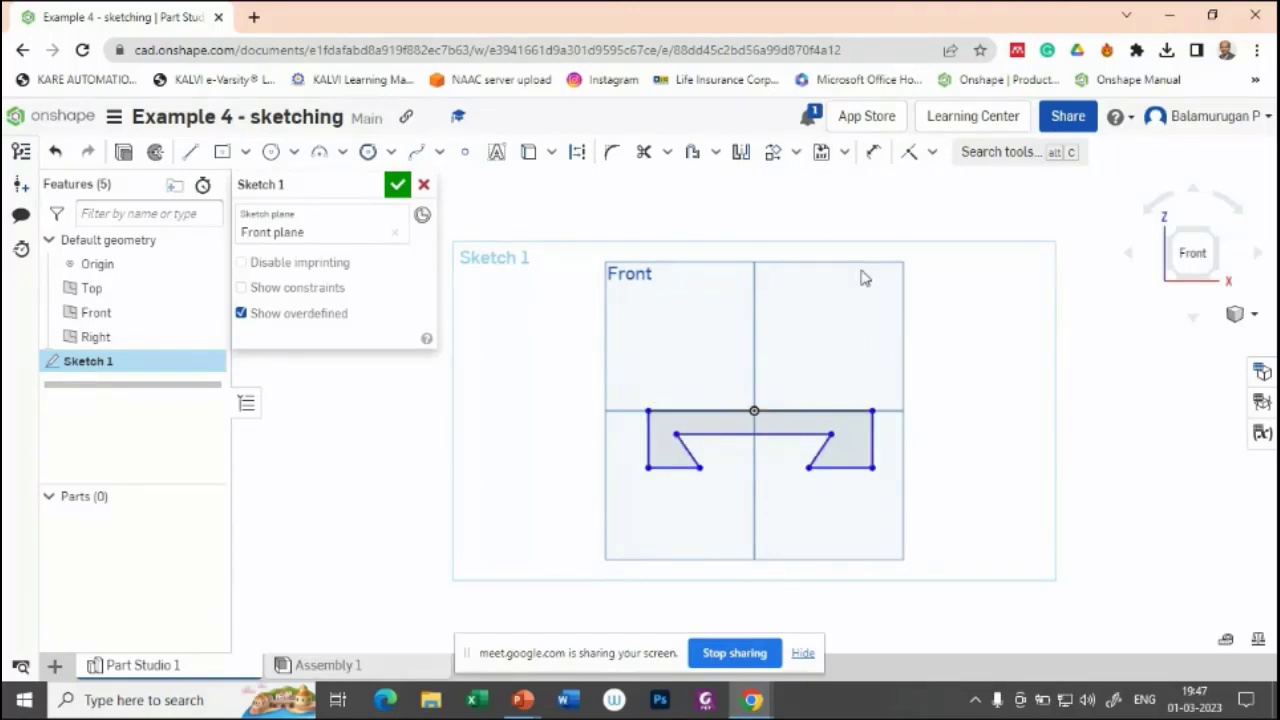
Constrain the side, slanted notch and bottom line pairs symmetric about the vertical axis.
{"action": "left_click", "coordinate": [932, 153]}
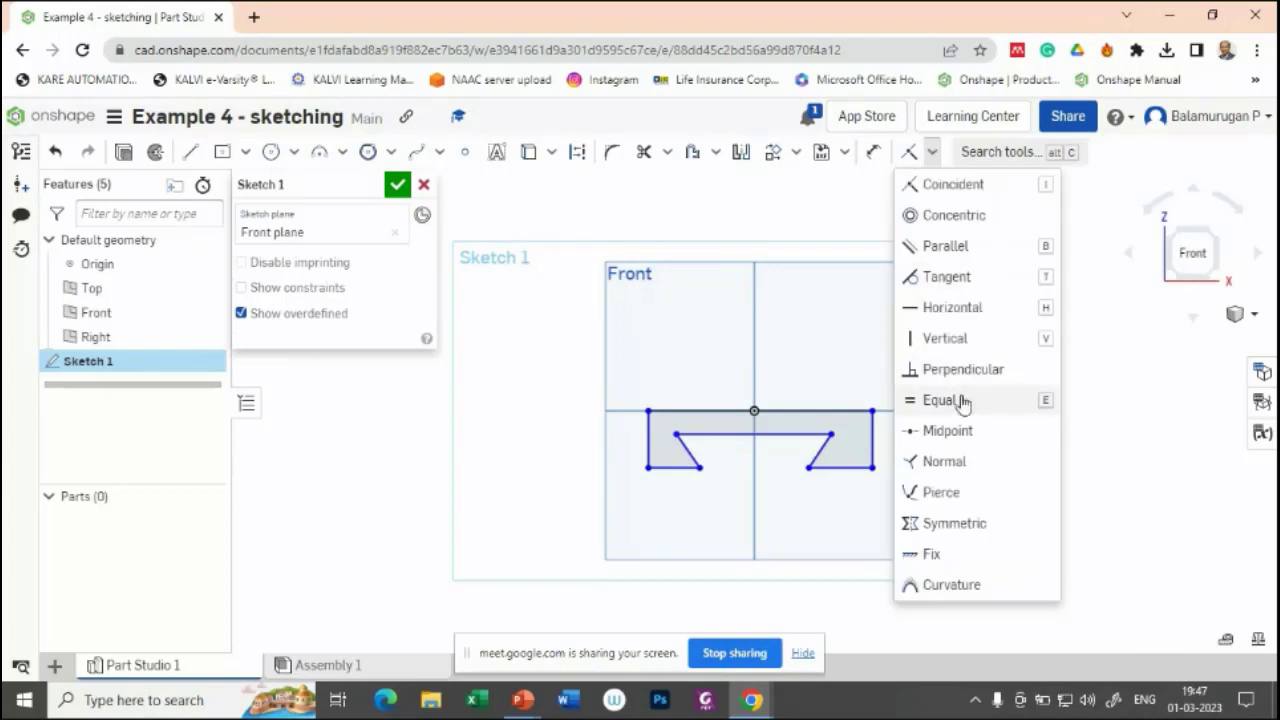
{"action": "left_click", "coordinate": [955, 524]}
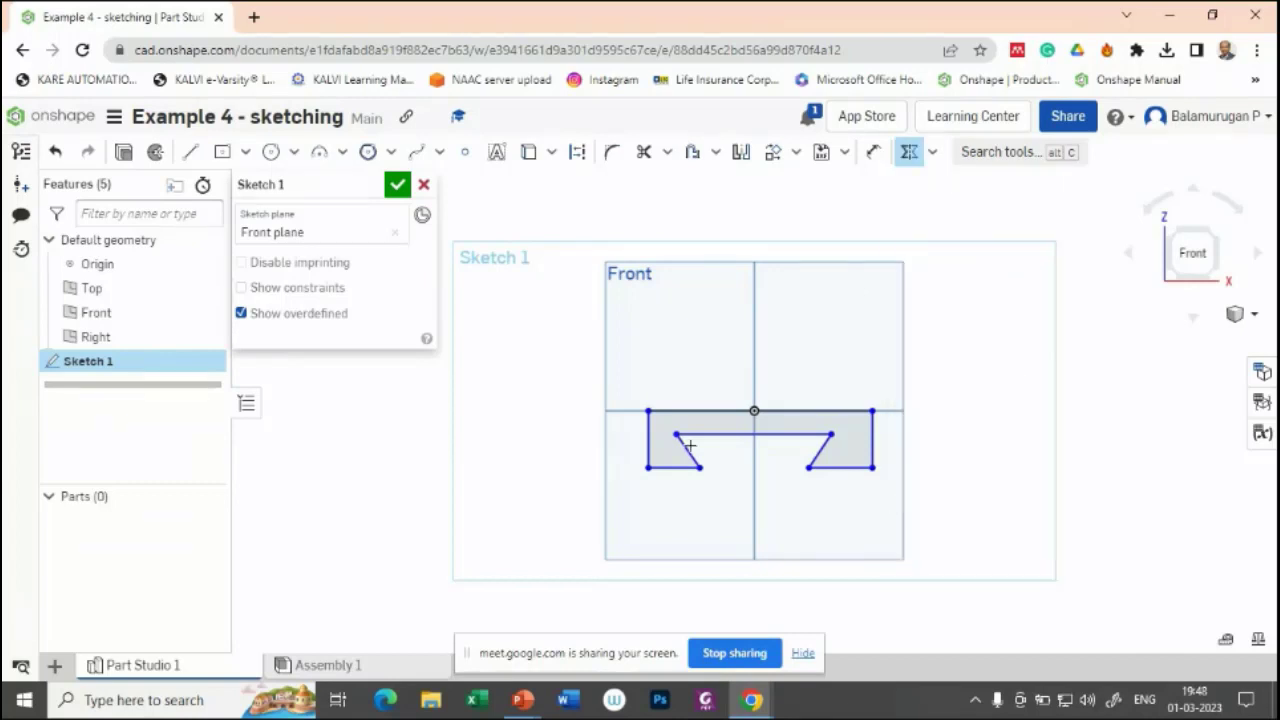
{"action": "left_click", "coordinate": [648, 438]}
{"action": "left_click", "coordinate": [862, 438]}
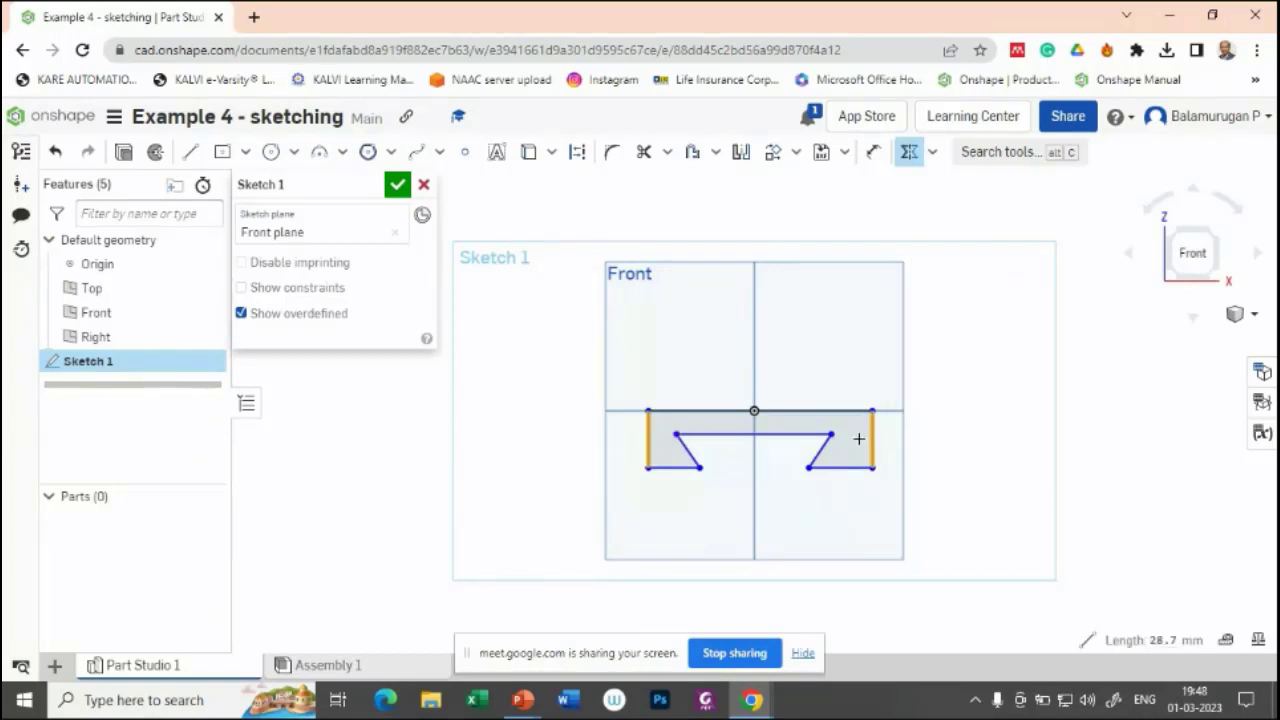
{"action": "left_click", "coordinate": [754, 505]}
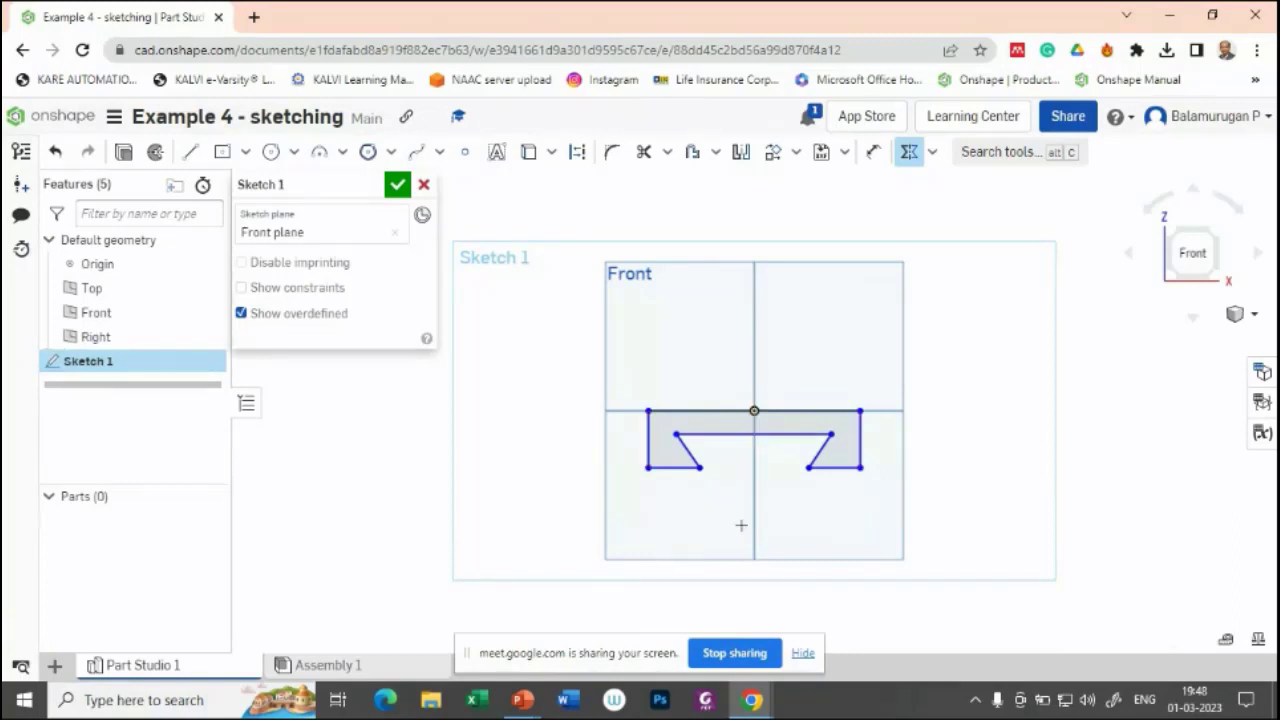
{"action": "left_click", "coordinate": [818, 453]}
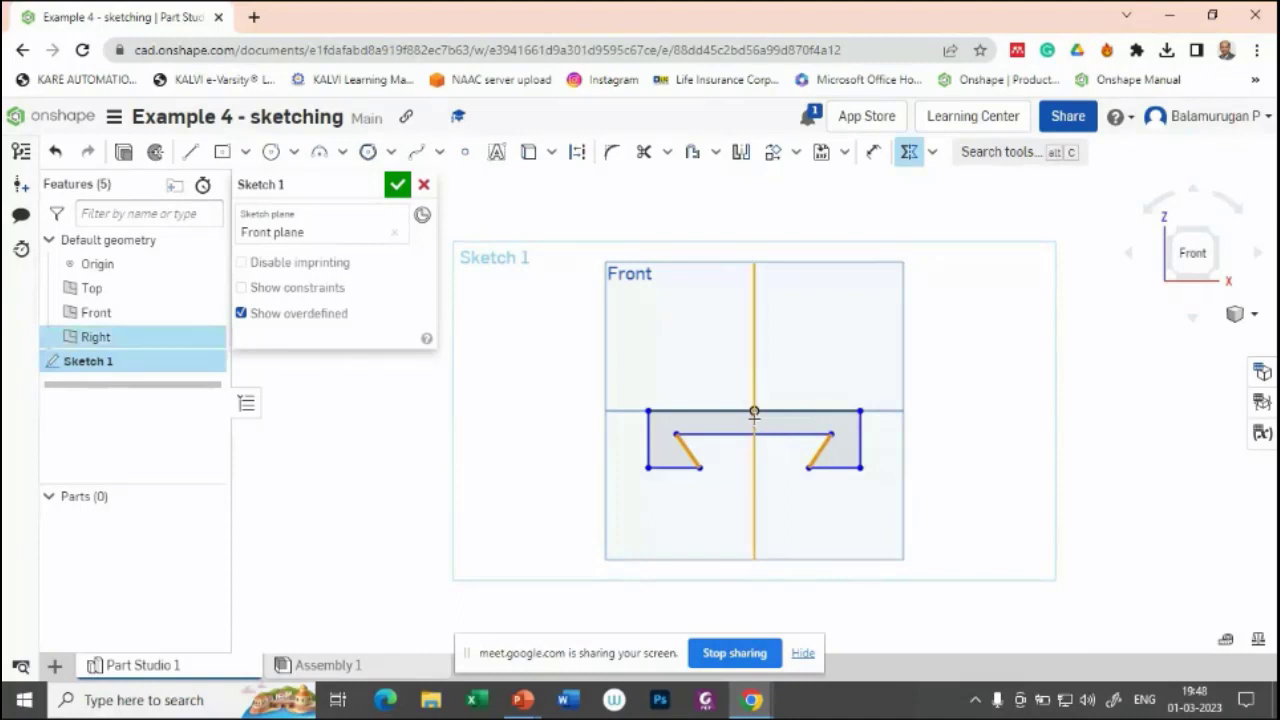
{"action": "left_click", "coordinate": [755, 498]}
{"action": "left_click", "coordinate": [680, 467]}
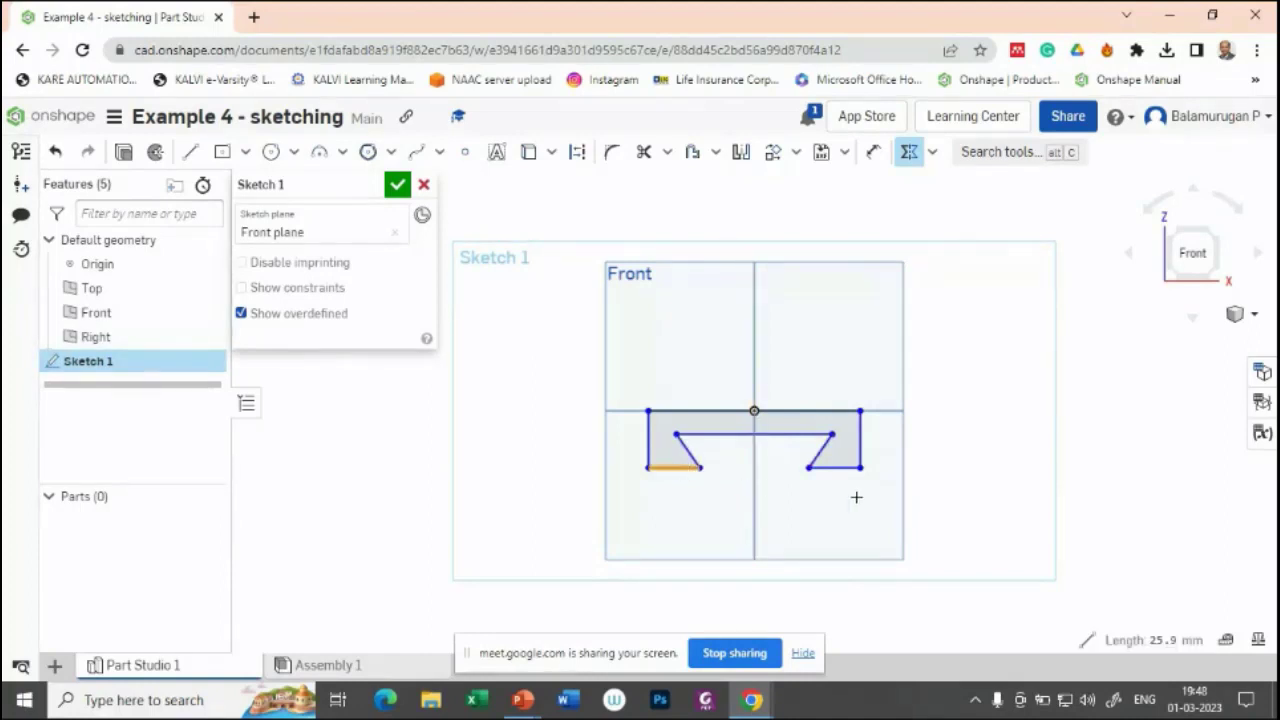
{"action": "left_click", "coordinate": [832, 467]}
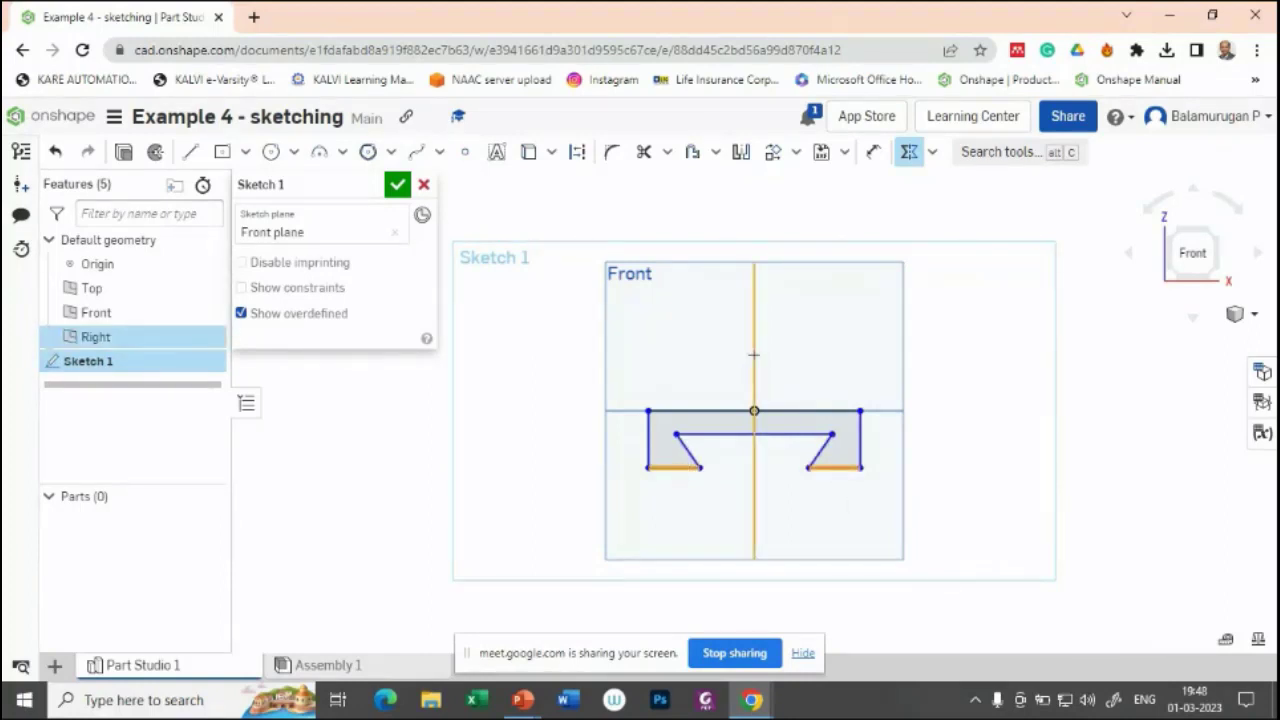
{"action": "left_click", "coordinate": [751, 353]}
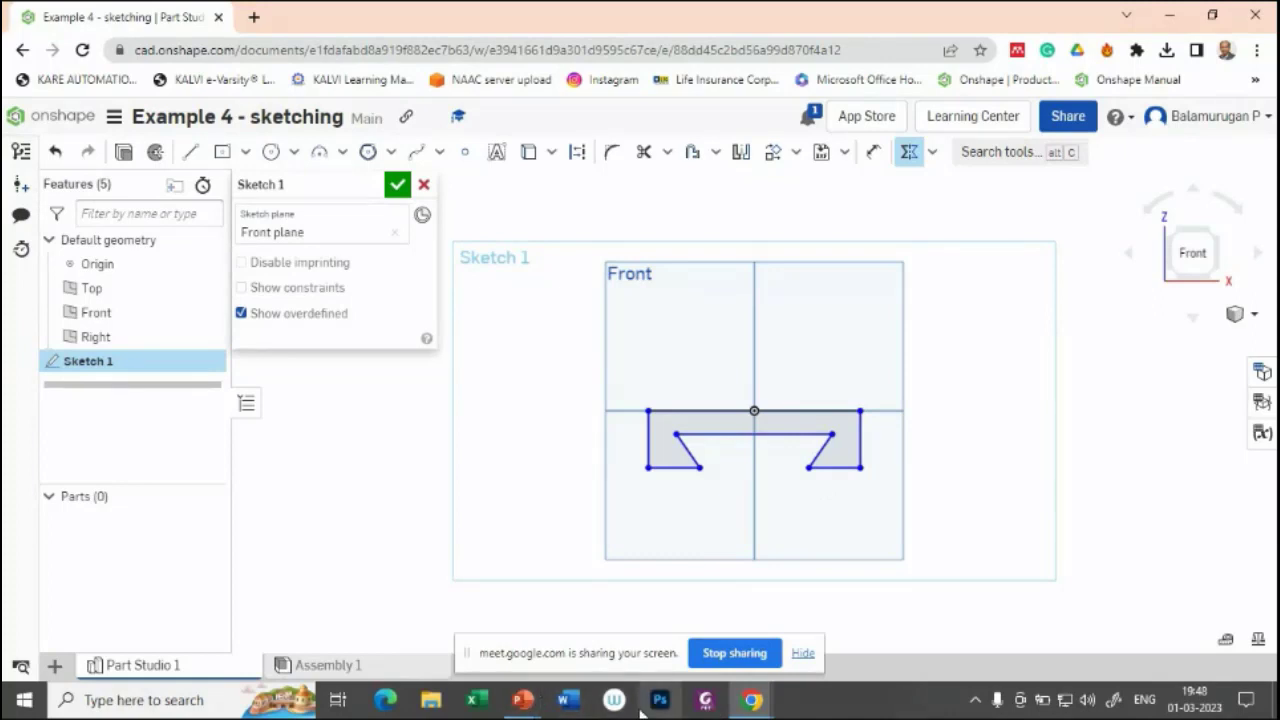
{"action": "mouse_move", "coordinate": [522, 700]}
{"action": "left_click", "coordinate": [638, 634]}
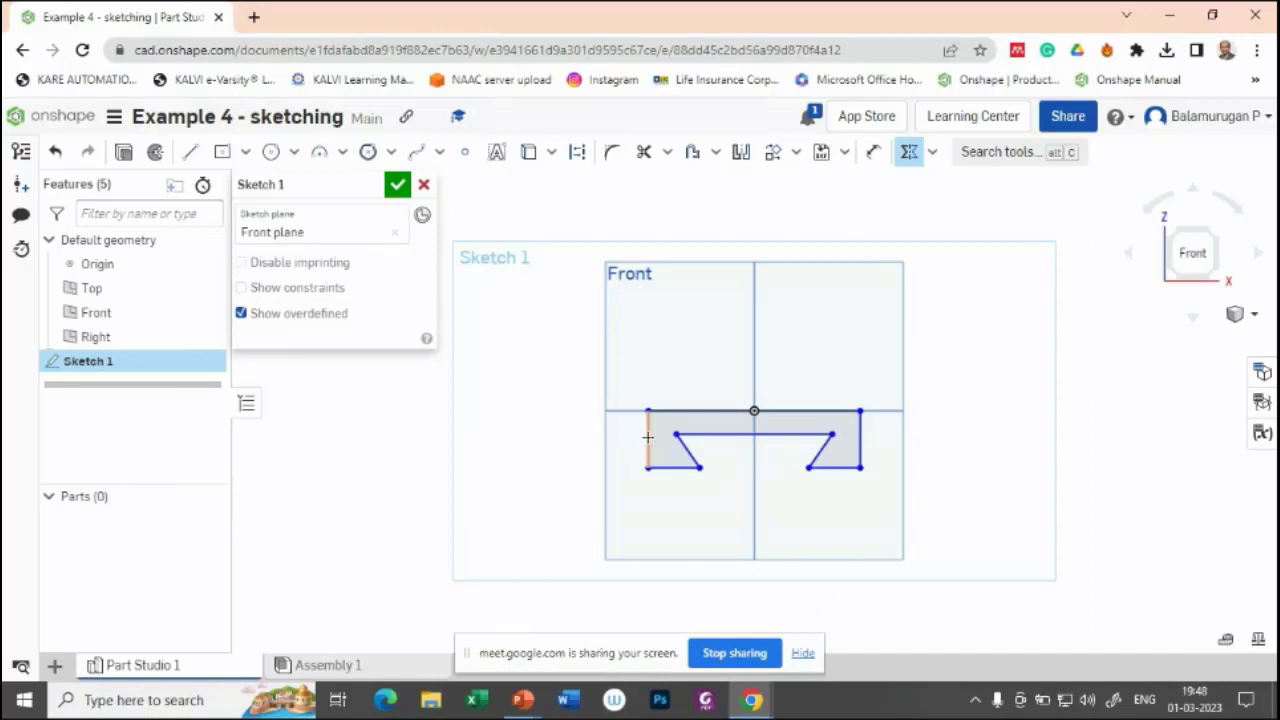
Dimension the top edge of the base as the 200 overall width.
{"action": "left_click", "coordinate": [724, 410]}
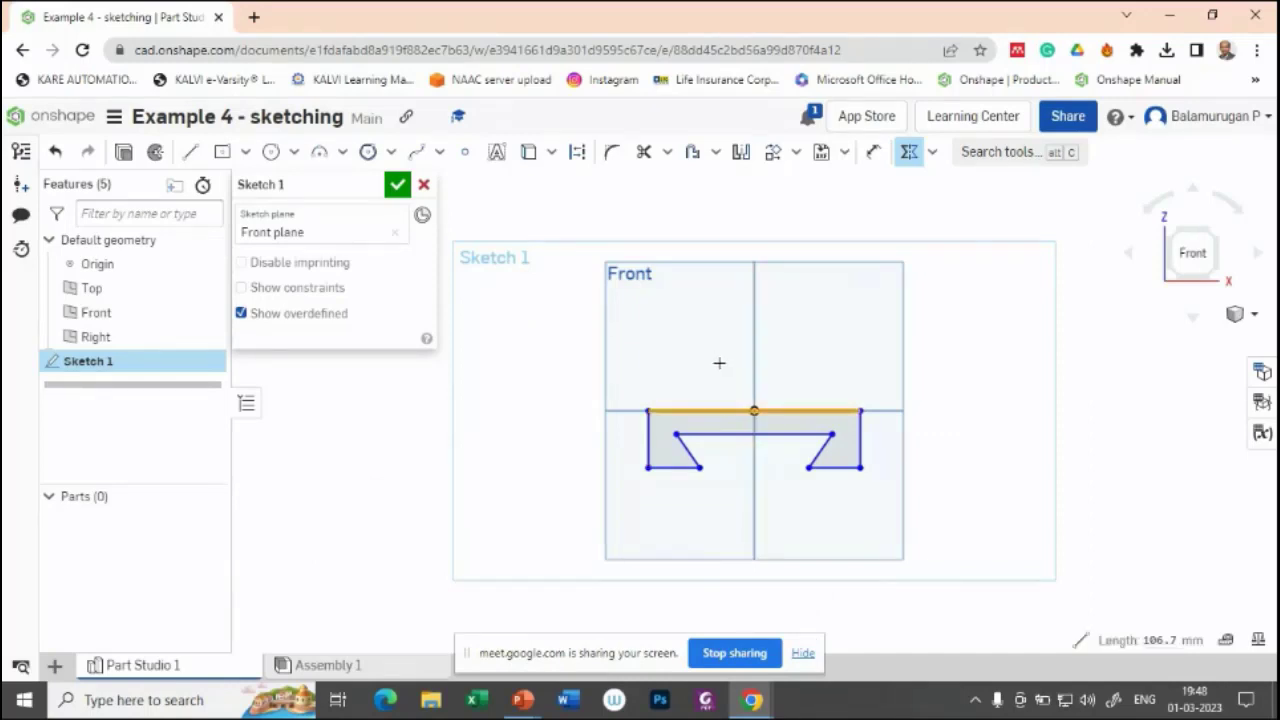
{"action": "left_click", "coordinate": [873, 151]}
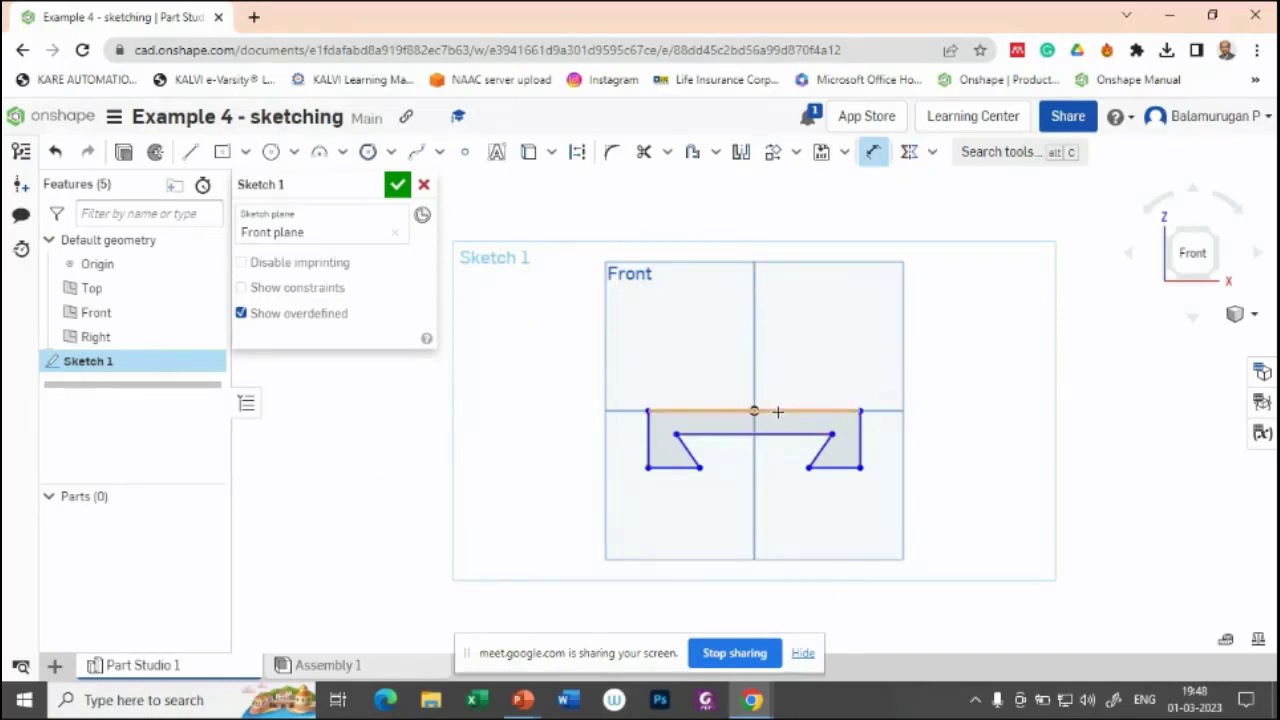
{"action": "left_click", "coordinate": [770, 411]}
{"action": "left_click", "coordinate": [754, 368]}
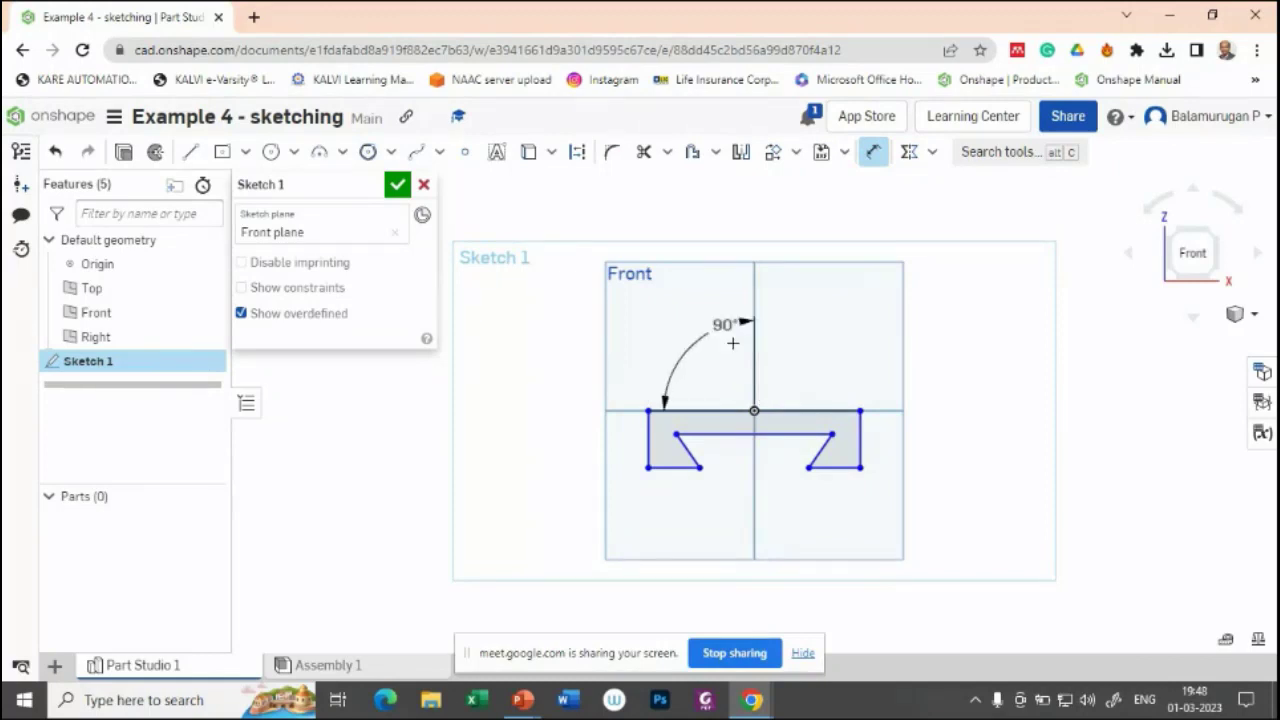
{"action": "key", "text": "Escape"}
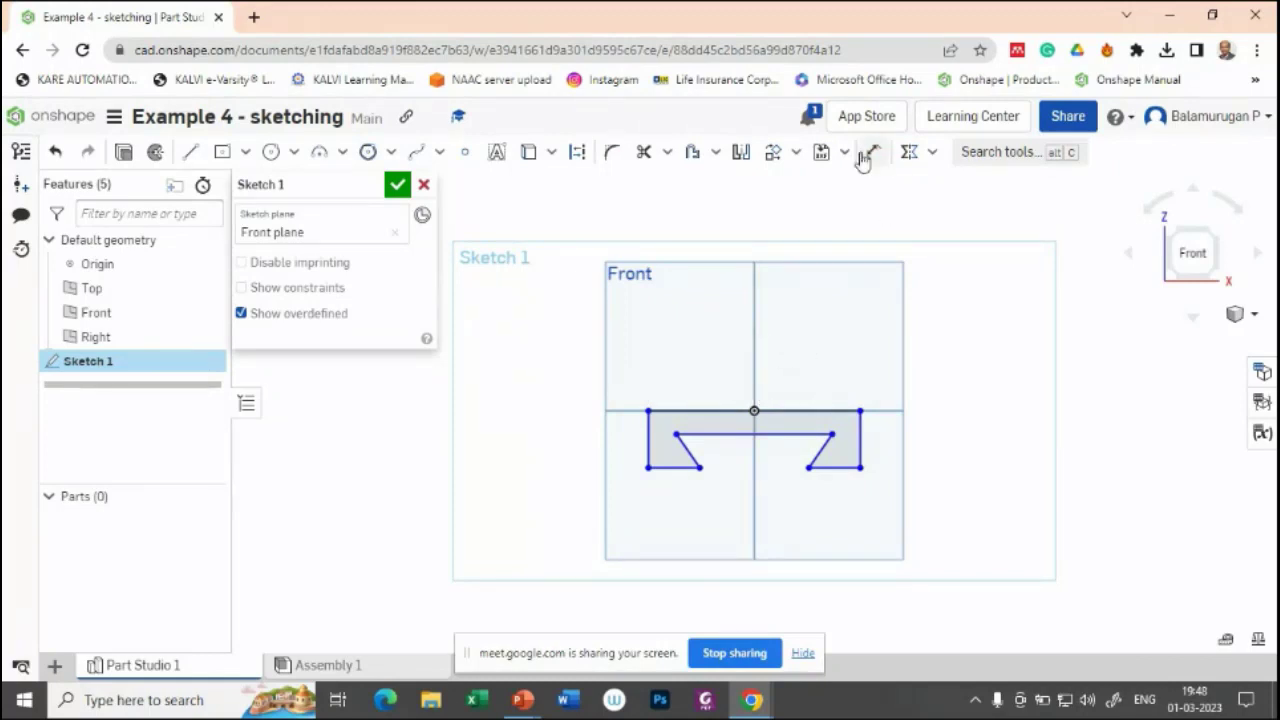
{"action": "left_click", "coordinate": [873, 152]}
{"action": "left_click", "coordinate": [790, 410]}
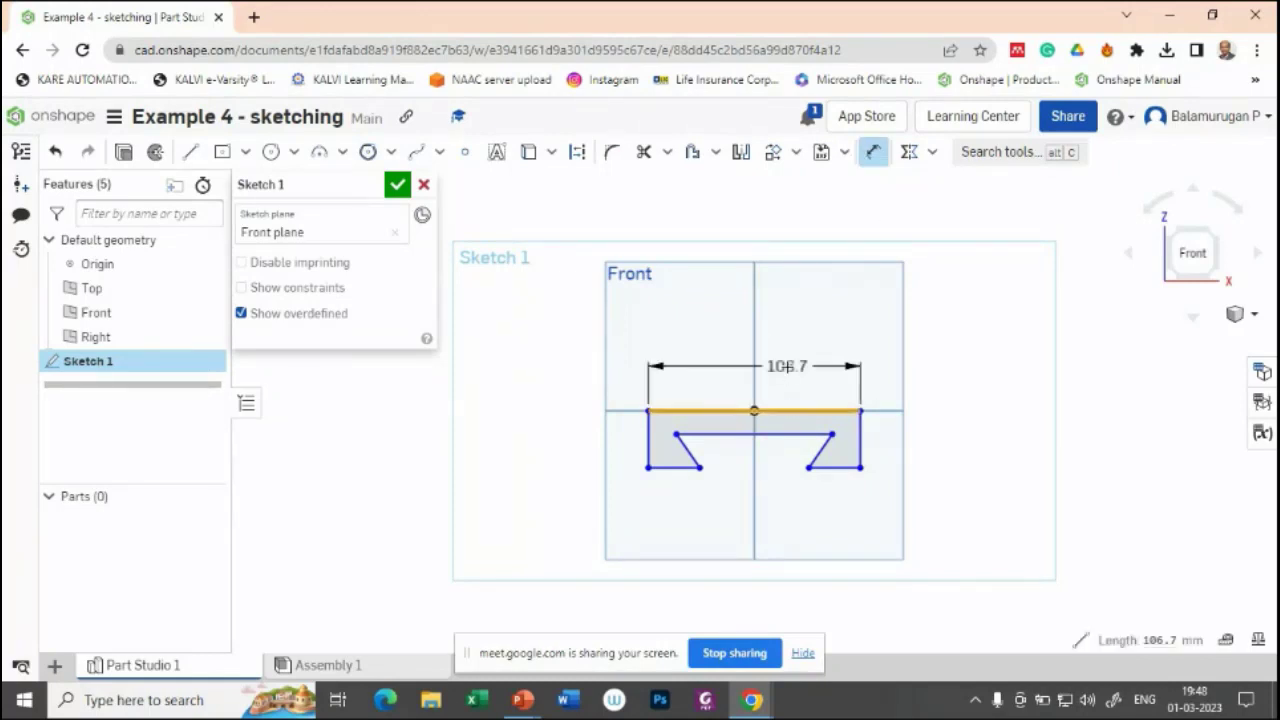
{"action": "left_click", "coordinate": [795, 375]}
{"action": "key", "text": "Return"}
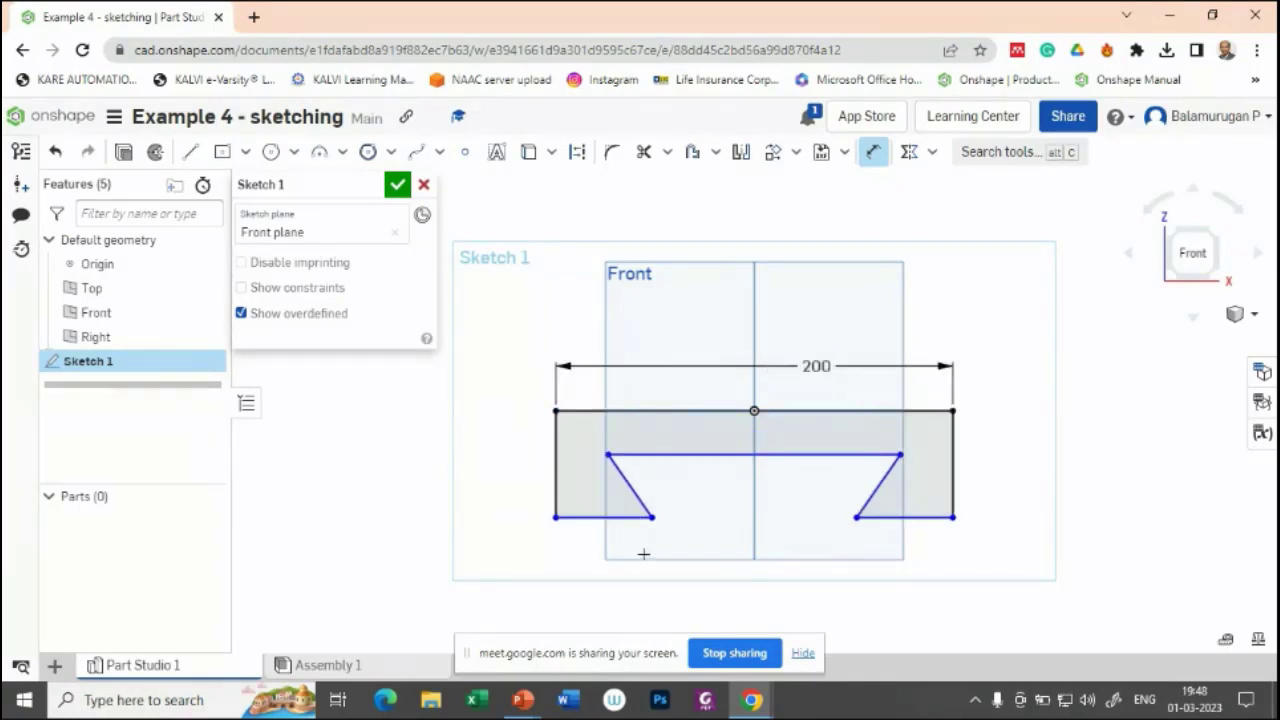
Dimension the left side height to 50 and the bottom-left foot width to 50.
{"action": "left_click", "coordinate": [556, 472]}
{"action": "left_click", "coordinate": [515, 477]}
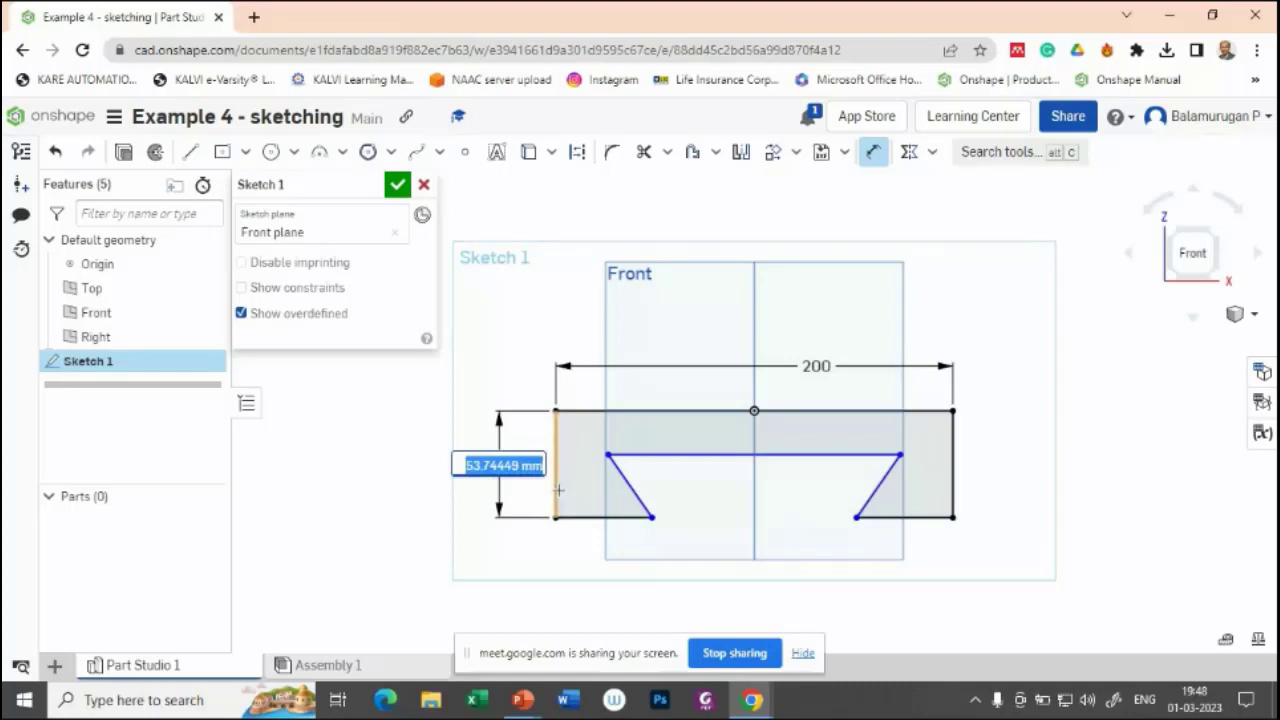
{"action": "type", "text": "50"}
{"action": "key", "text": "Return"}
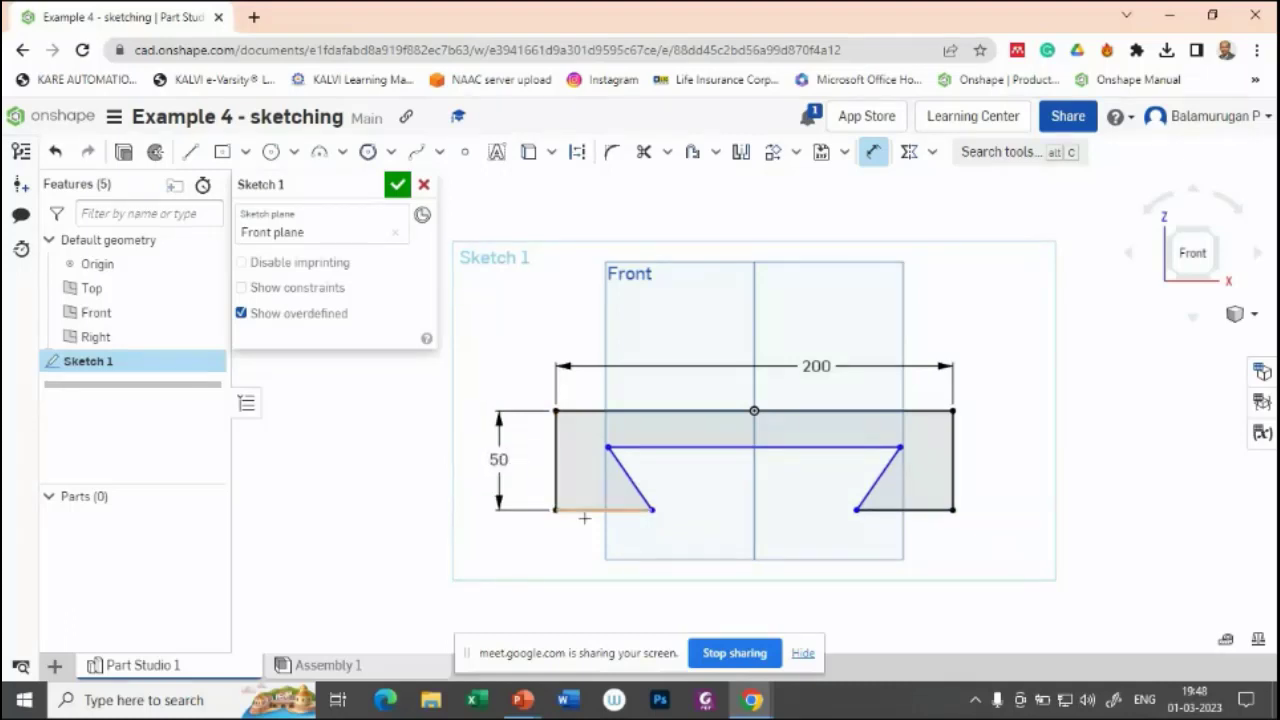
{"action": "left_click", "coordinate": [600, 511]}
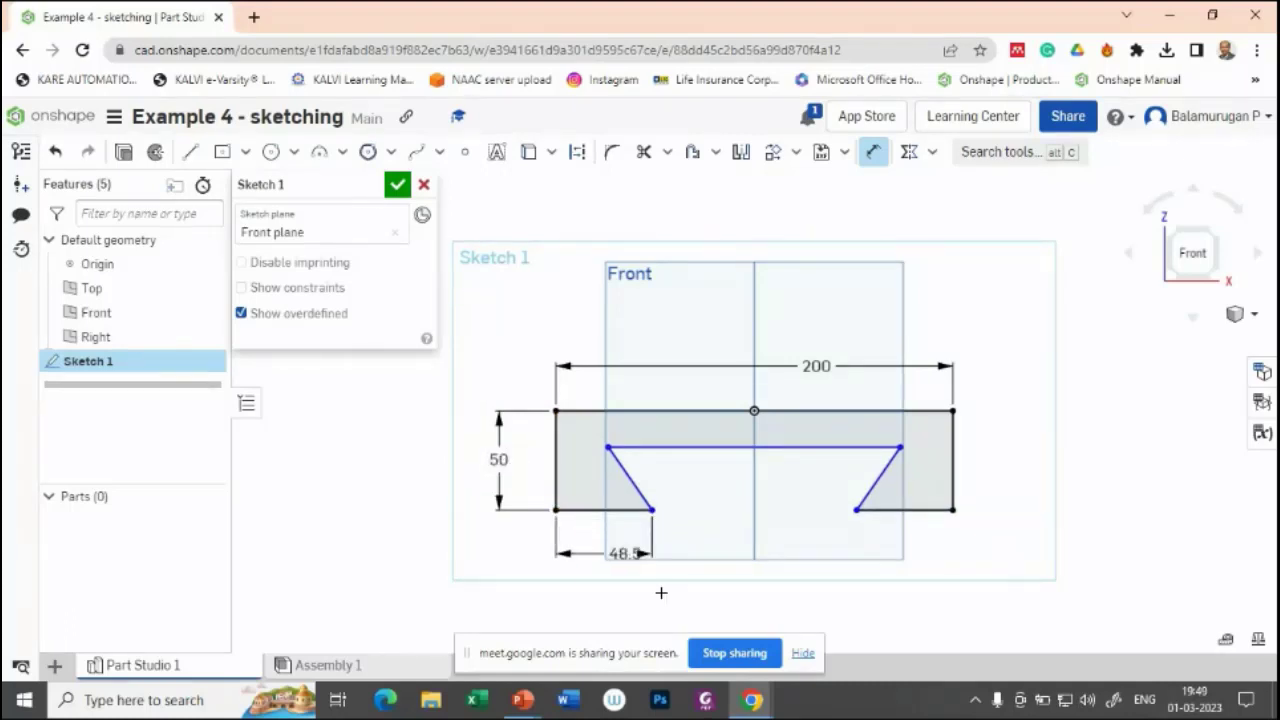
{"action": "left_click", "coordinate": [625, 556]}
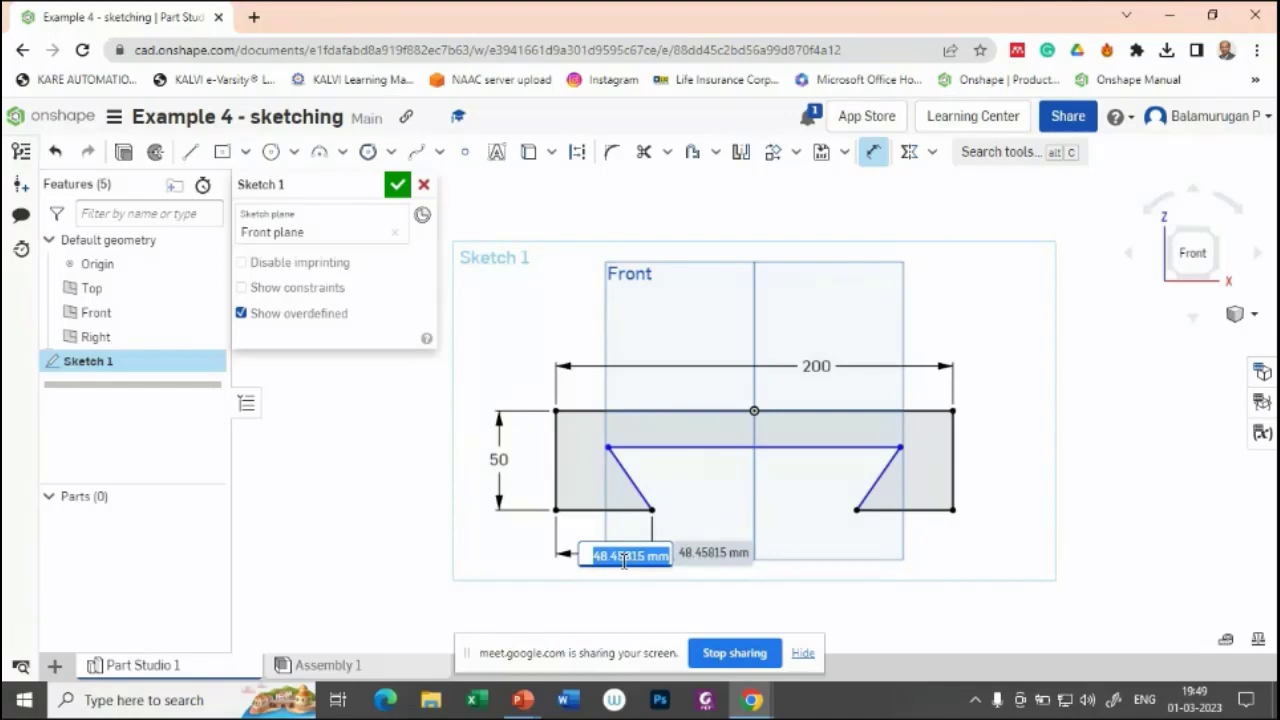
{"action": "type", "text": "50"}
{"action": "key", "text": "Return"}
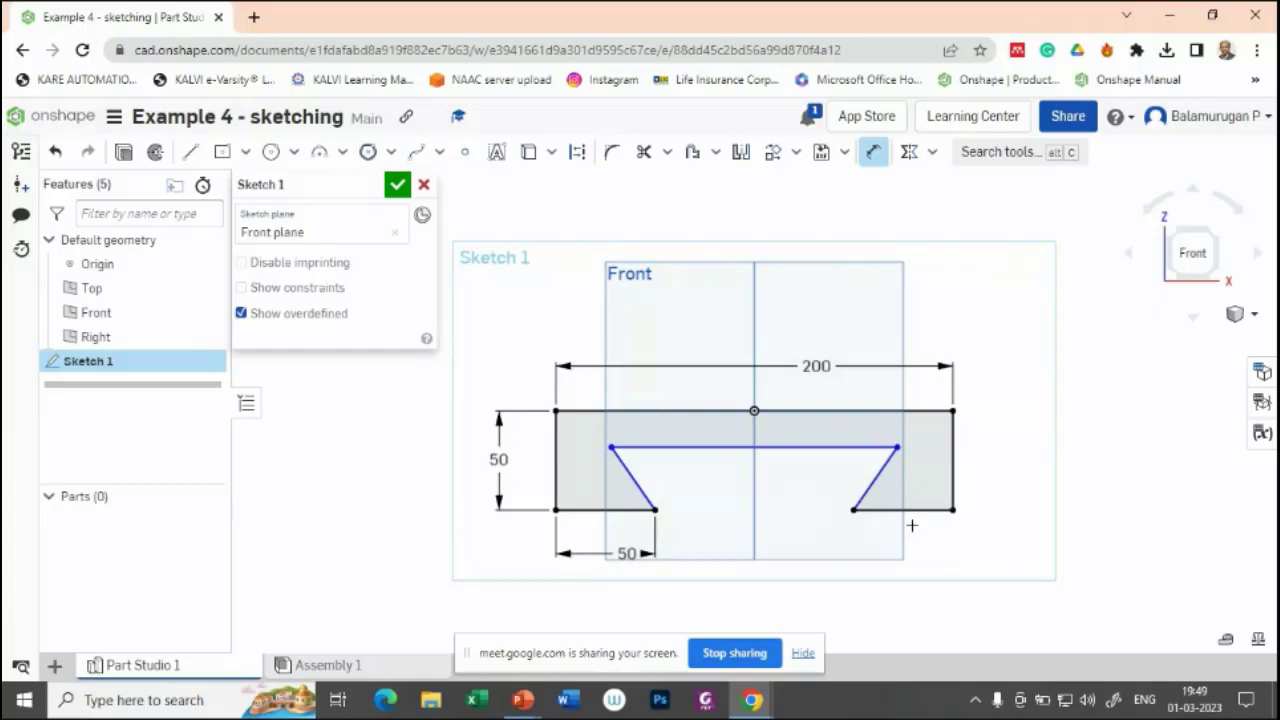
{"action": "left_click", "coordinate": [522, 700]}
Give the left notch's slanted edge a 30 horizontal and a 30 vertical dimension.
{"action": "left_click", "coordinate": [583, 625]}
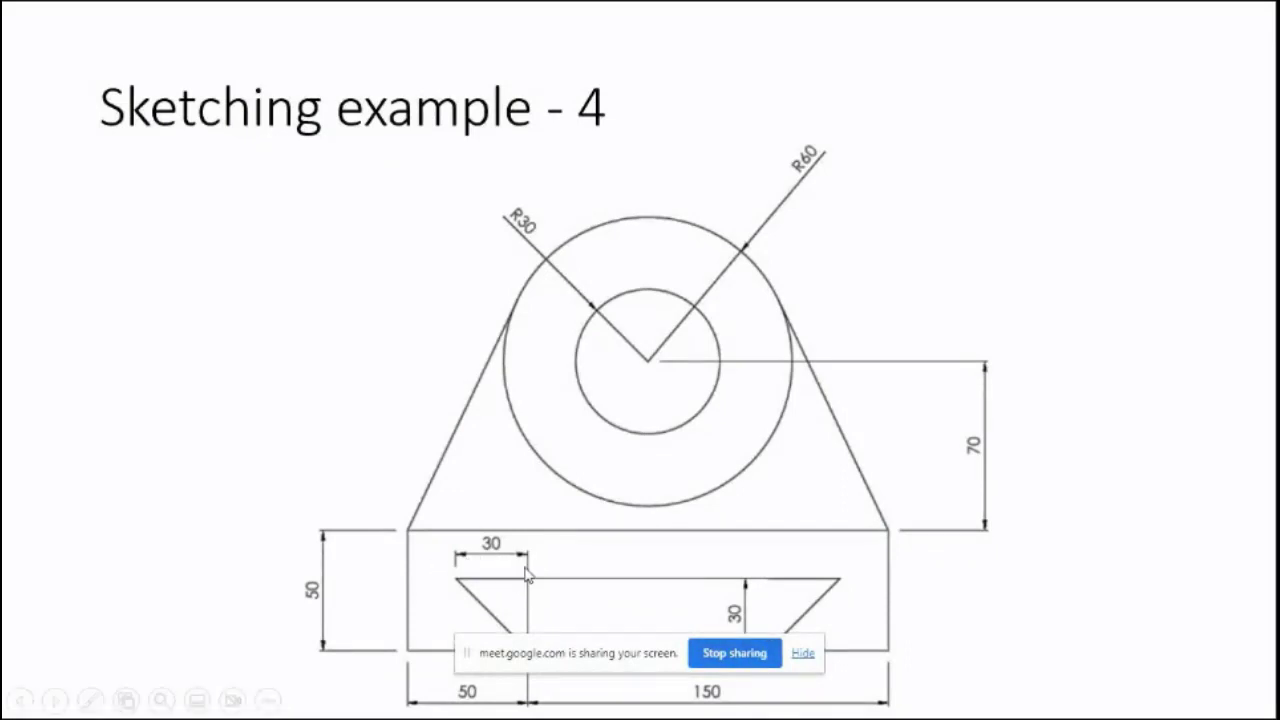
{"action": "key", "text": "alt+Tab"}
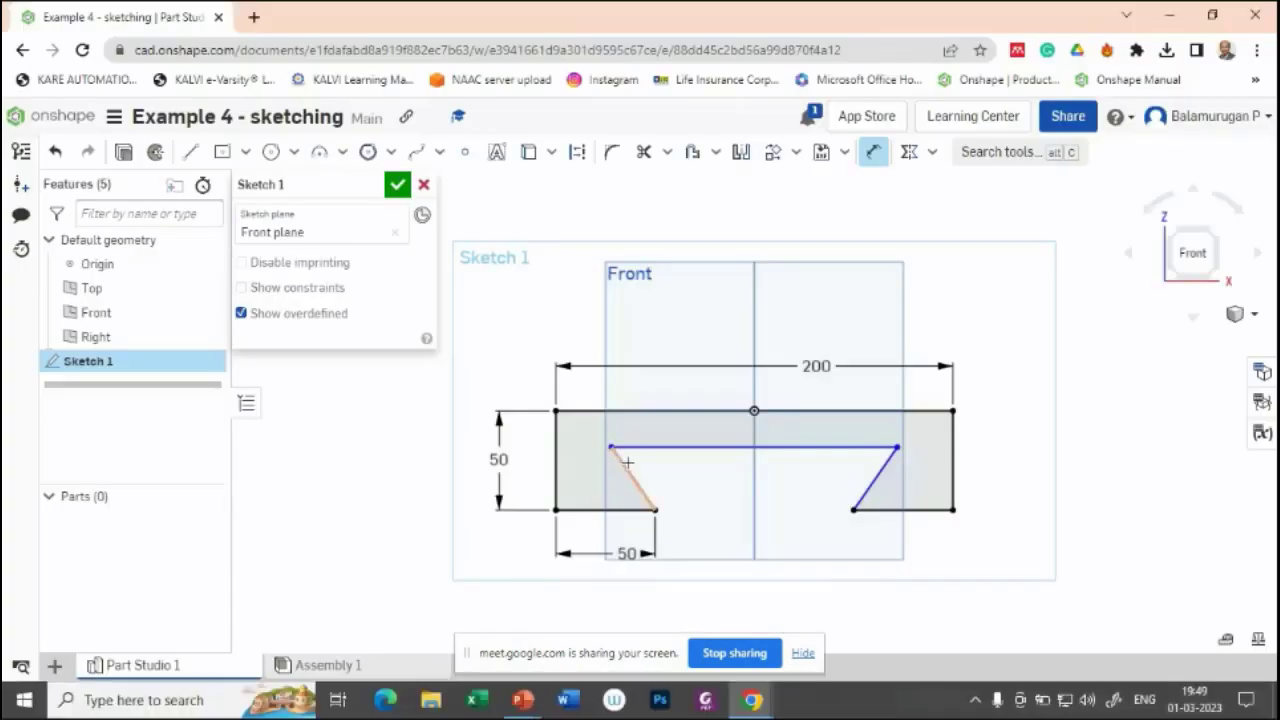
{"action": "left_click", "coordinate": [653, 507]}
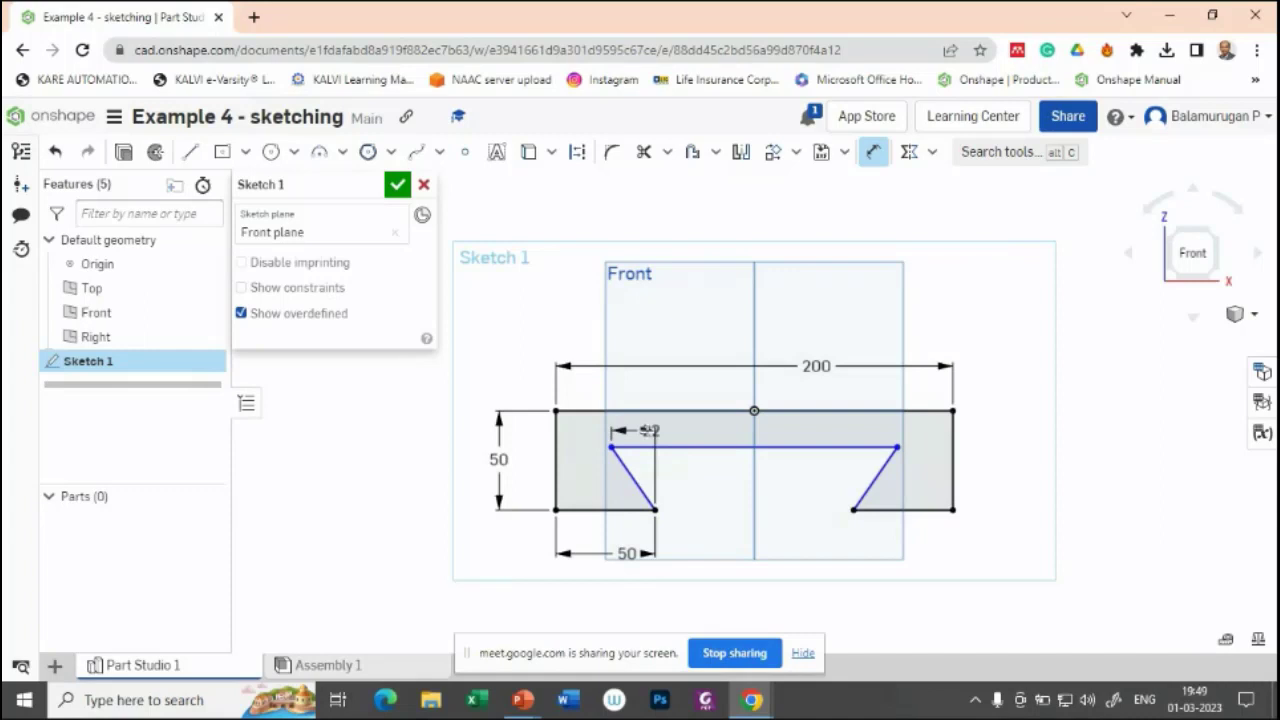
{"action": "left_click", "coordinate": [633, 424]}
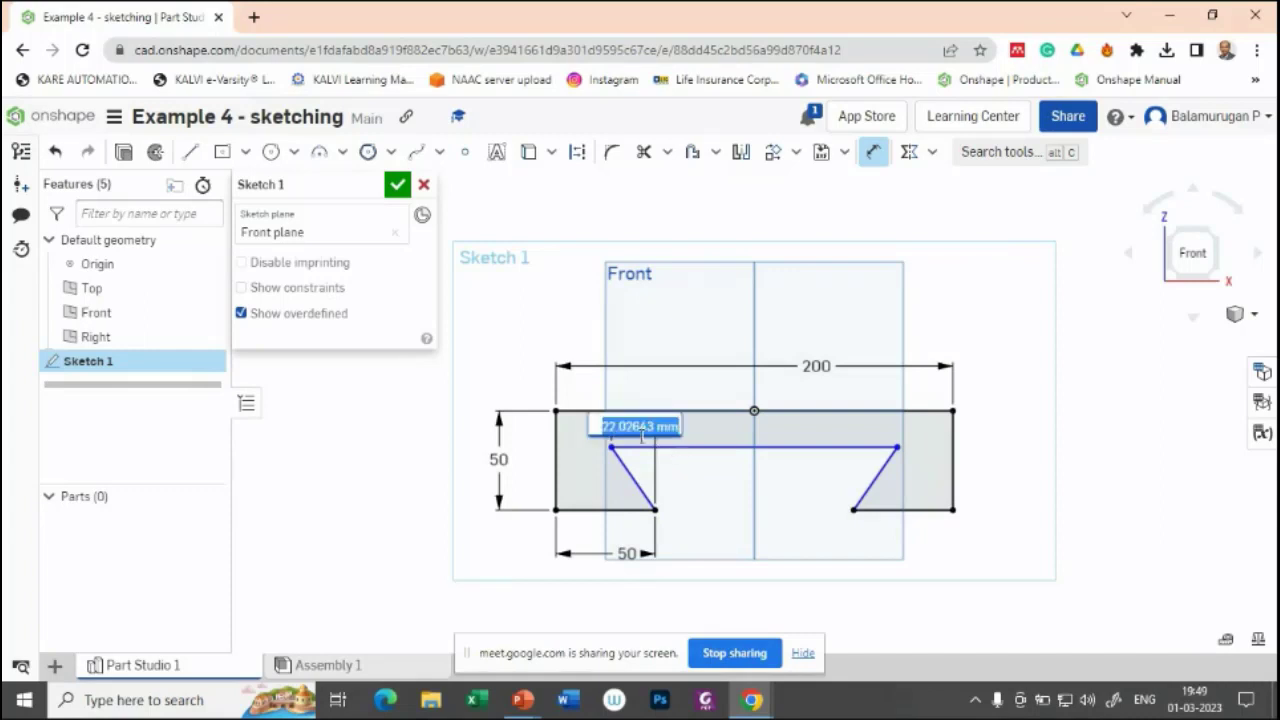
{"action": "type", "text": "30"}
{"action": "key", "text": "Return"}
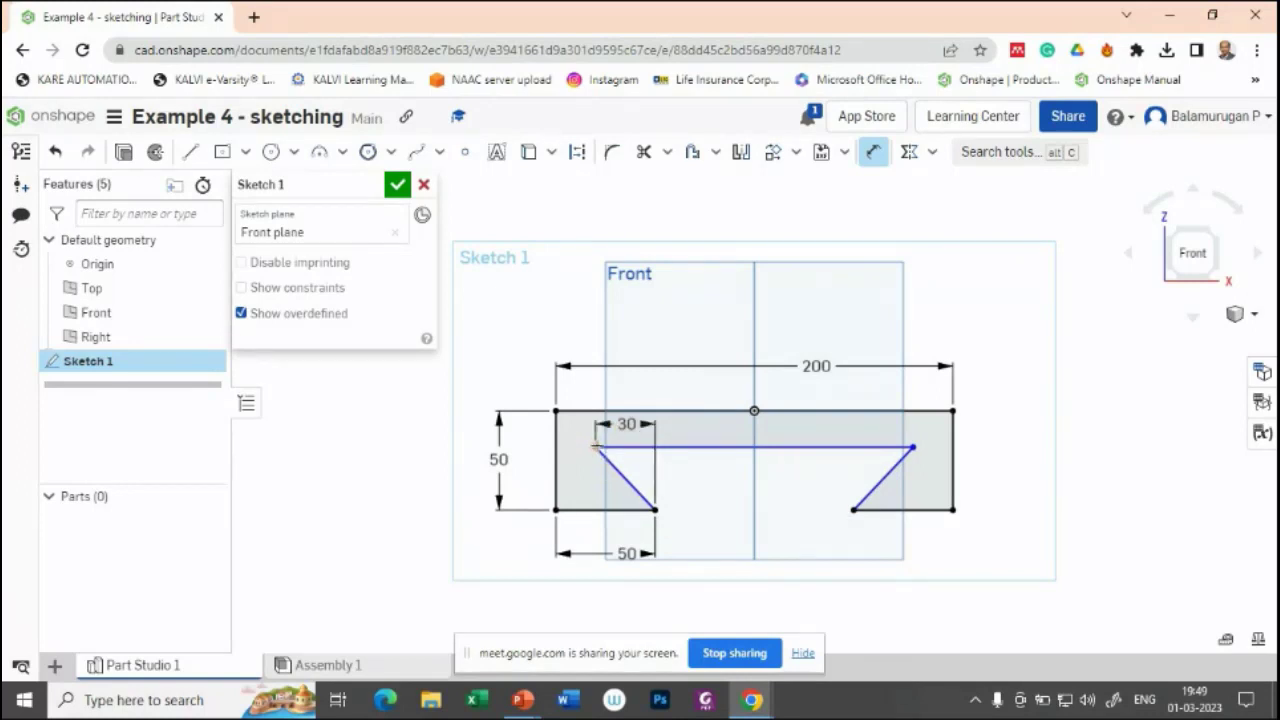
{"action": "left_click", "coordinate": [655, 510]}
{"action": "left_click", "coordinate": [586, 484]}
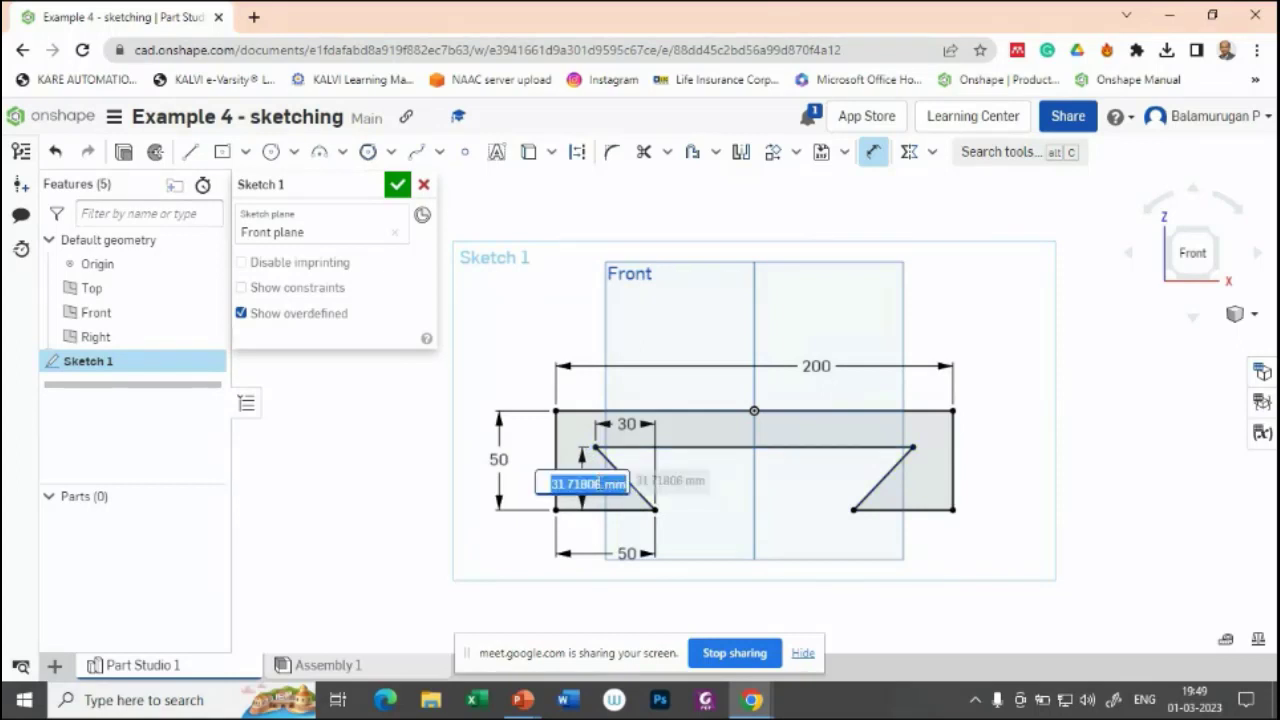
{"action": "type", "text": "30"}
{"action": "key", "text": "Return"}
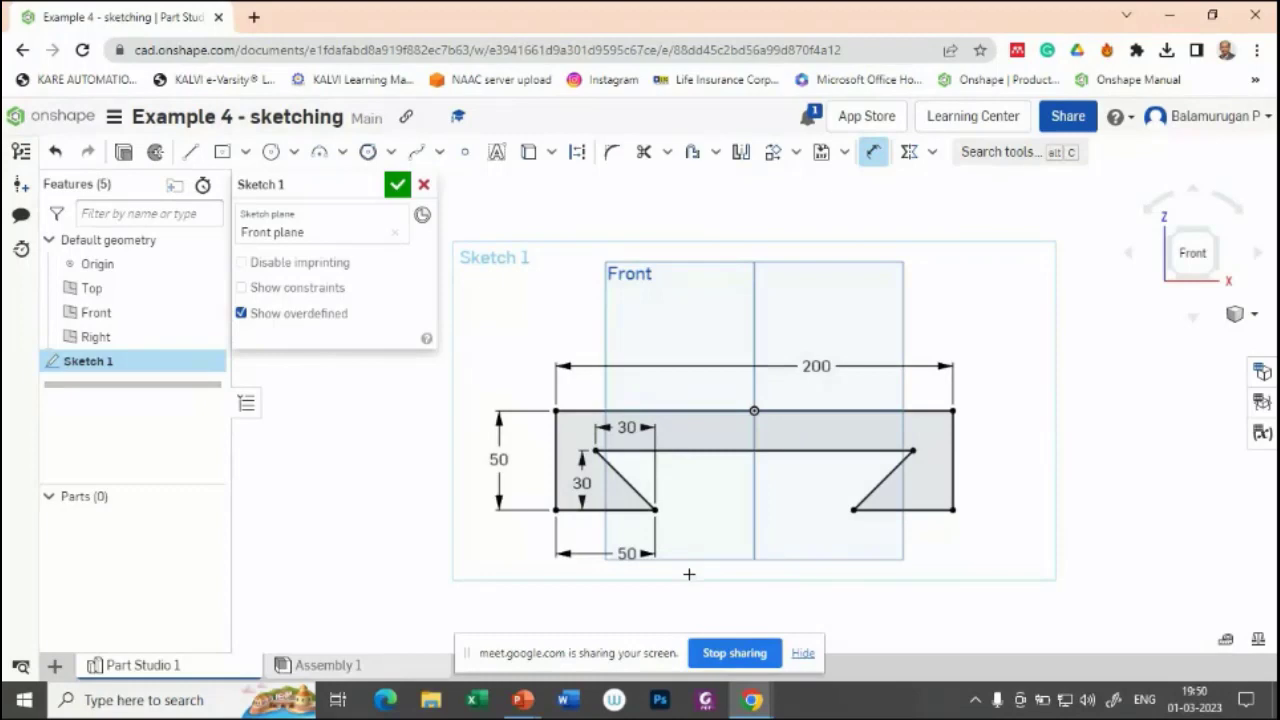
{"action": "key", "text": "alt+Tab"}
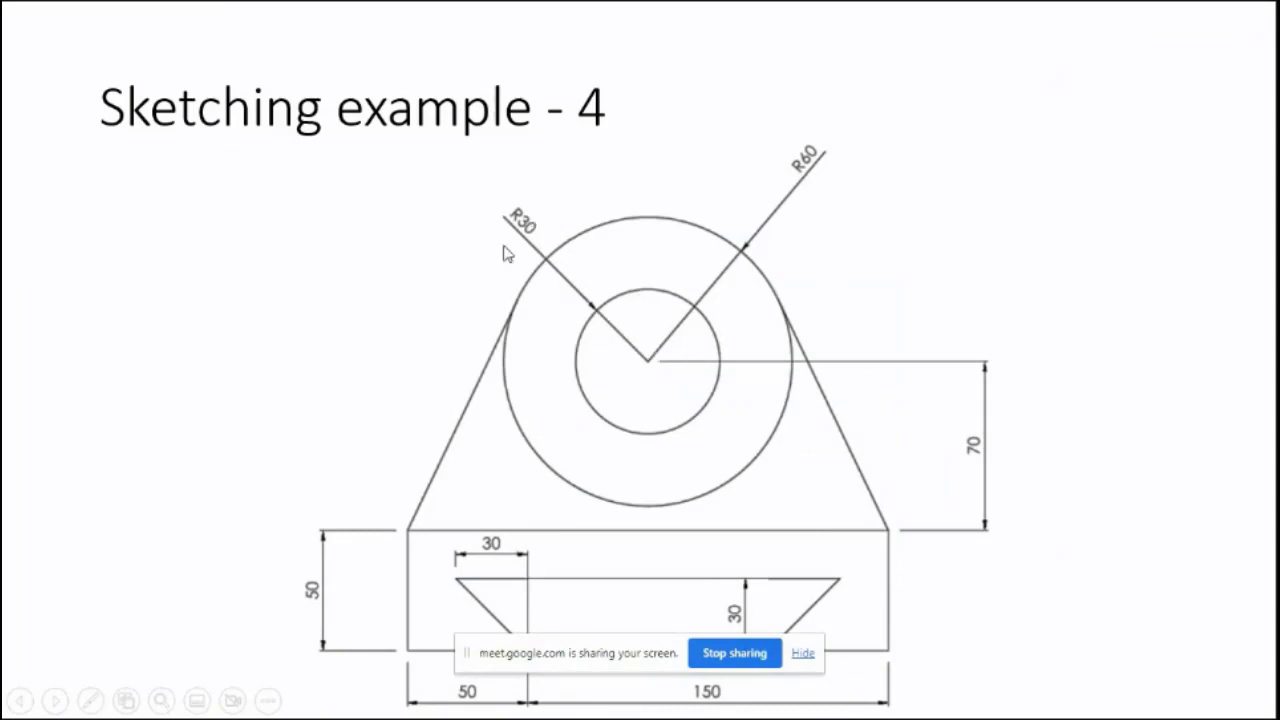
Draw a small and a larger concentric circle centred on the vertical axis above the base.
{"action": "key", "text": "alt+Tab"}
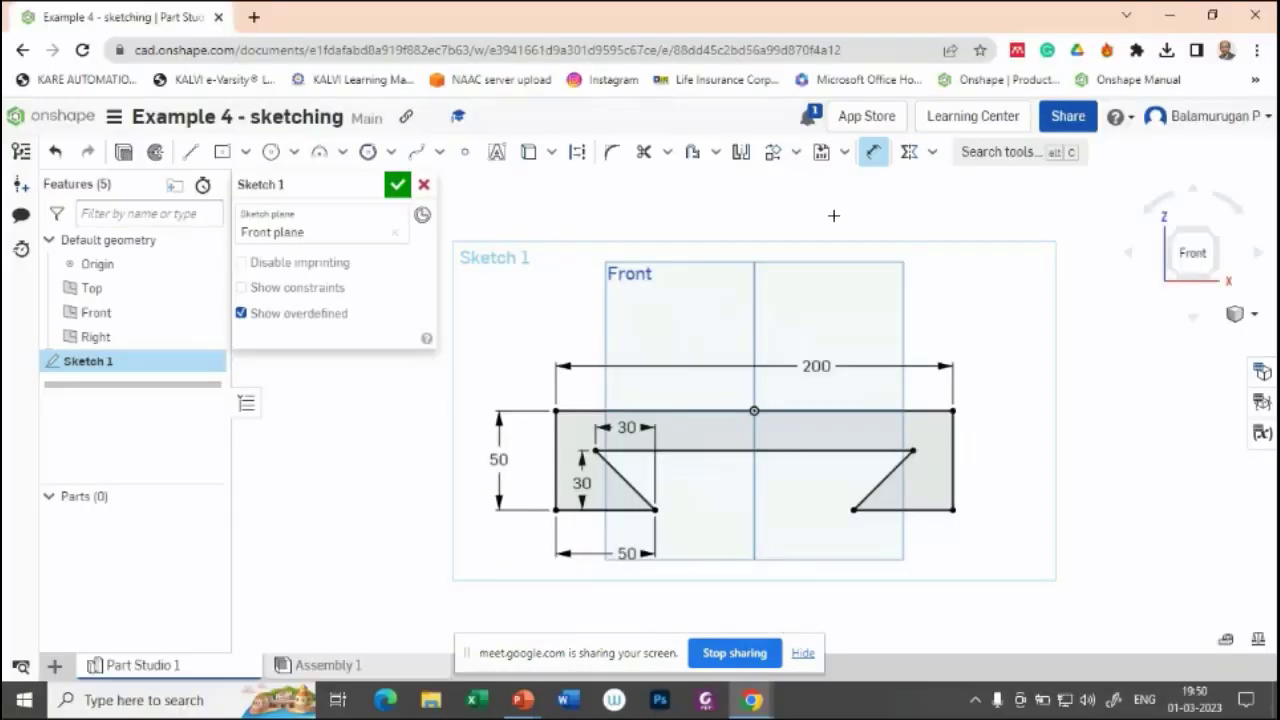
{"action": "left_click", "coordinate": [271, 151]}
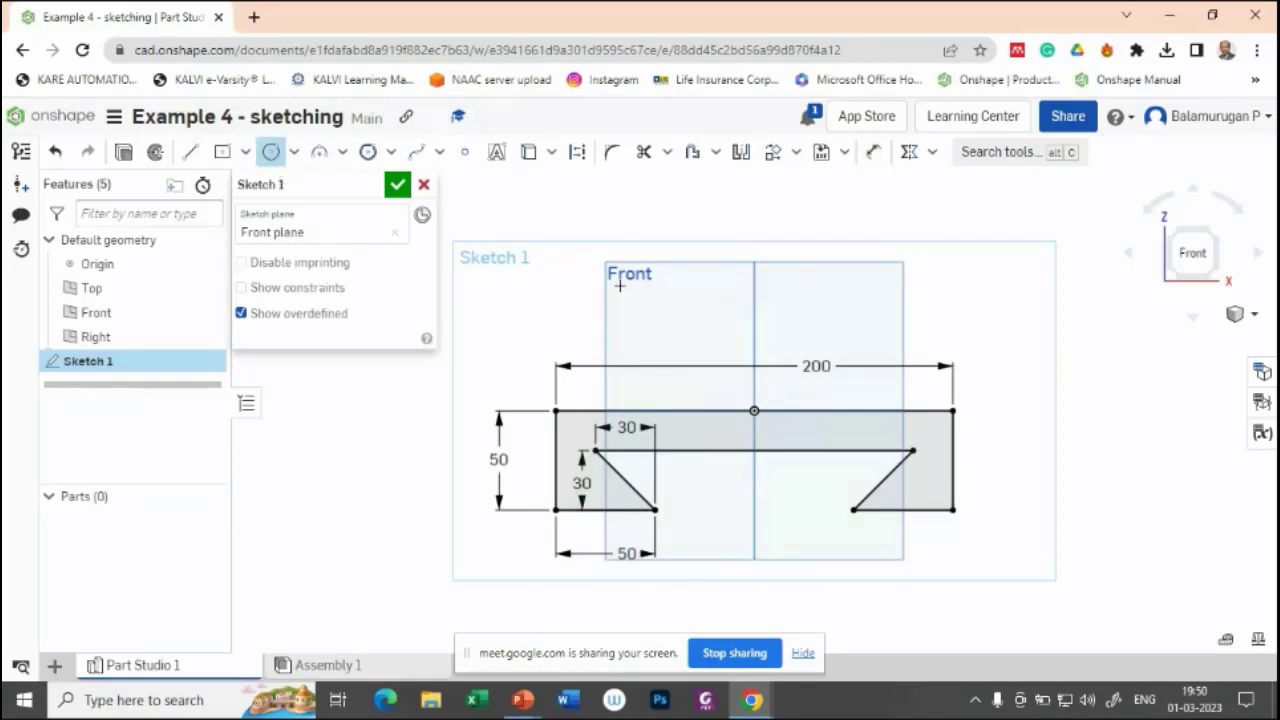
{"action": "left_click", "coordinate": [754, 271]}
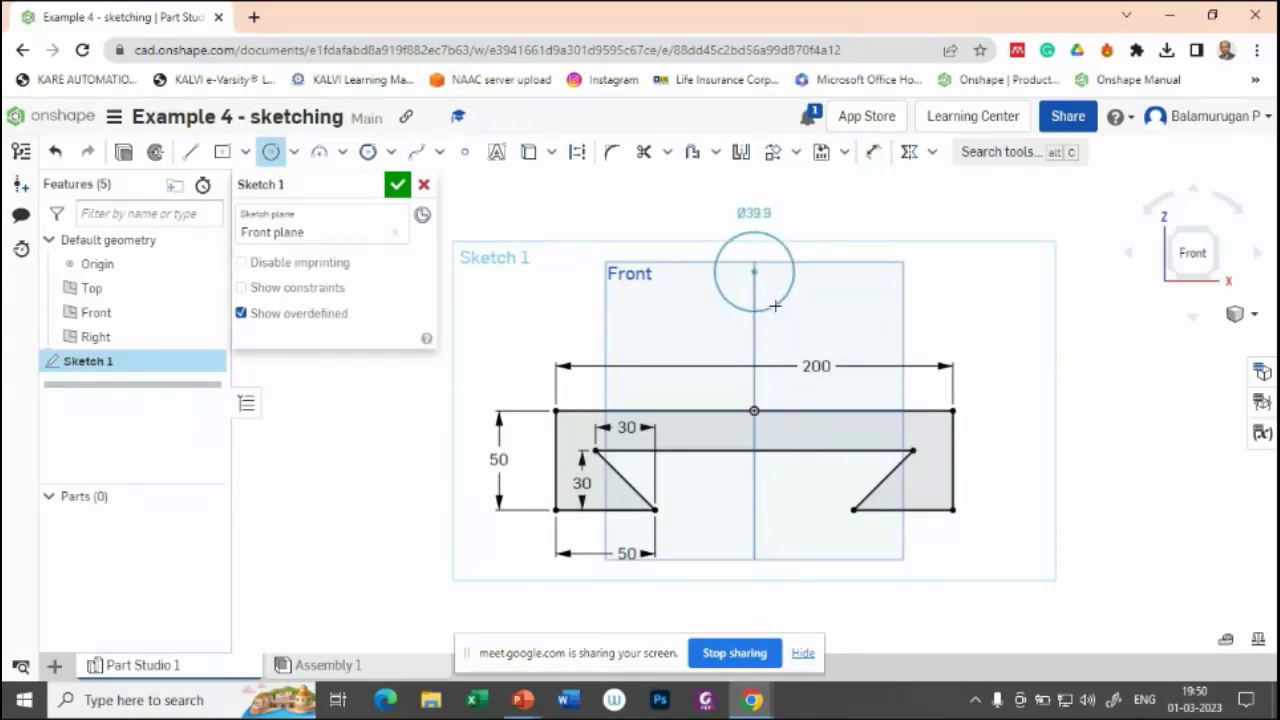
{"action": "left_click", "coordinate": [775, 305]}
{"action": "left_click", "coordinate": [754, 271]}
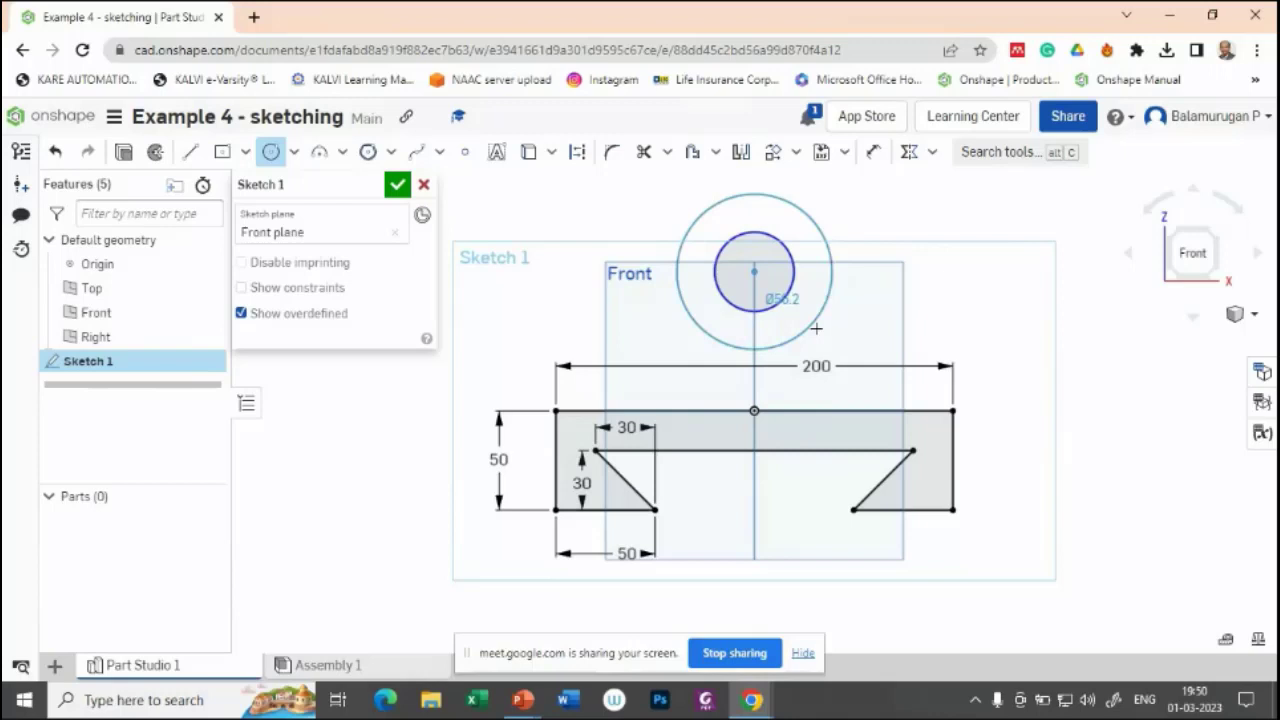
{"action": "left_click", "coordinate": [806, 311]}
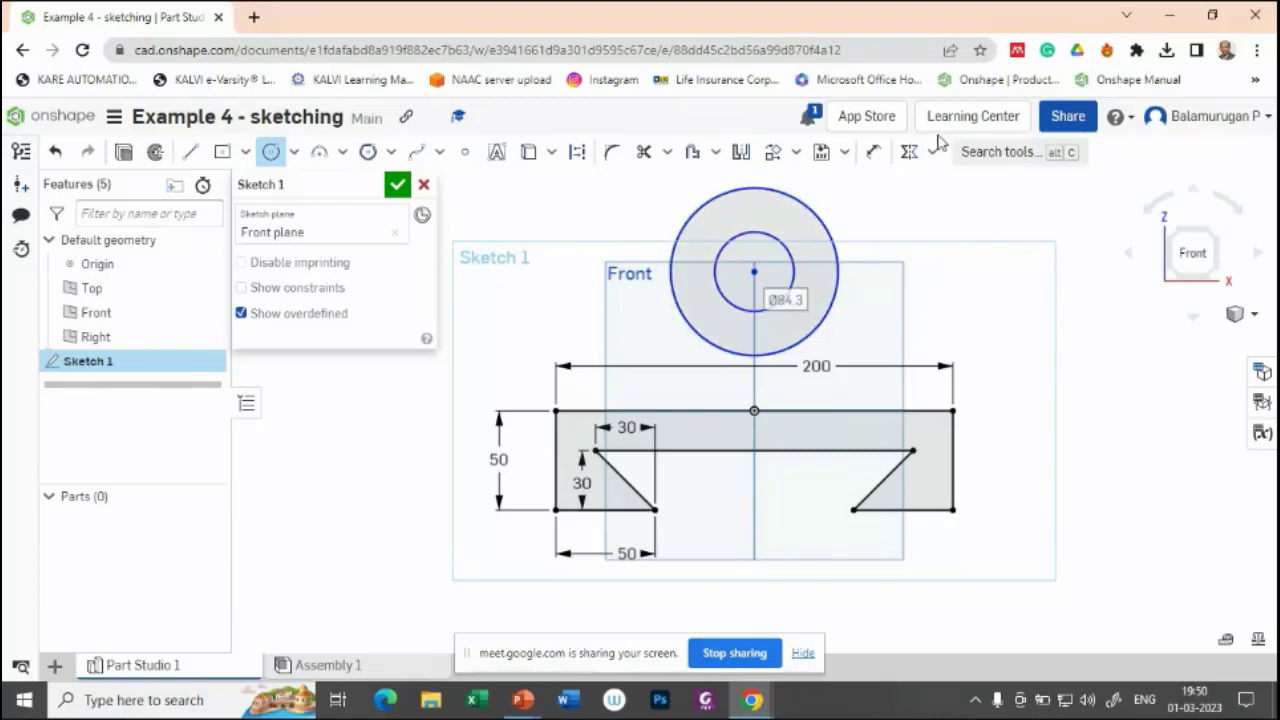
Pick the outer circle and place its diameter dimension.
{"action": "left_click", "coordinate": [872, 151]}
{"action": "left_click", "coordinate": [866, 233]}
{"action": "left_click", "coordinate": [898, 216]}
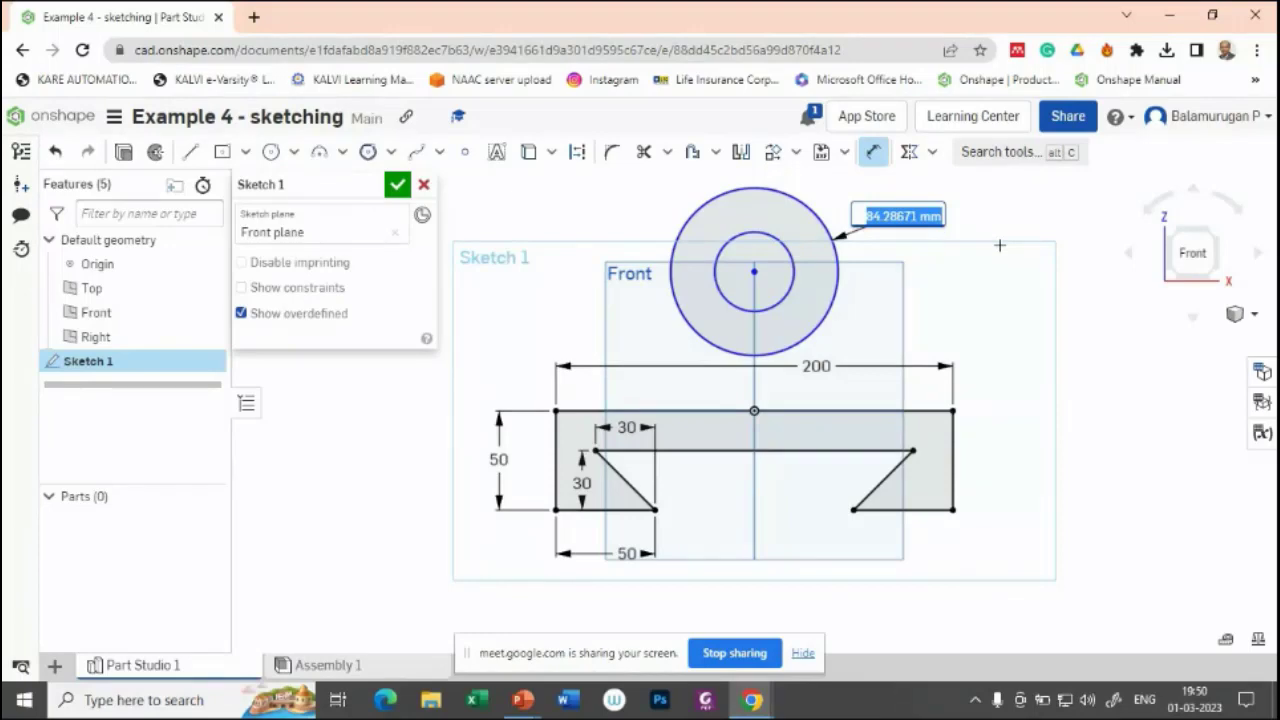
Set the outer circle diameter to 120 and the inner circle diameter to 60.
{"action": "key", "text": "alt+Tab"}
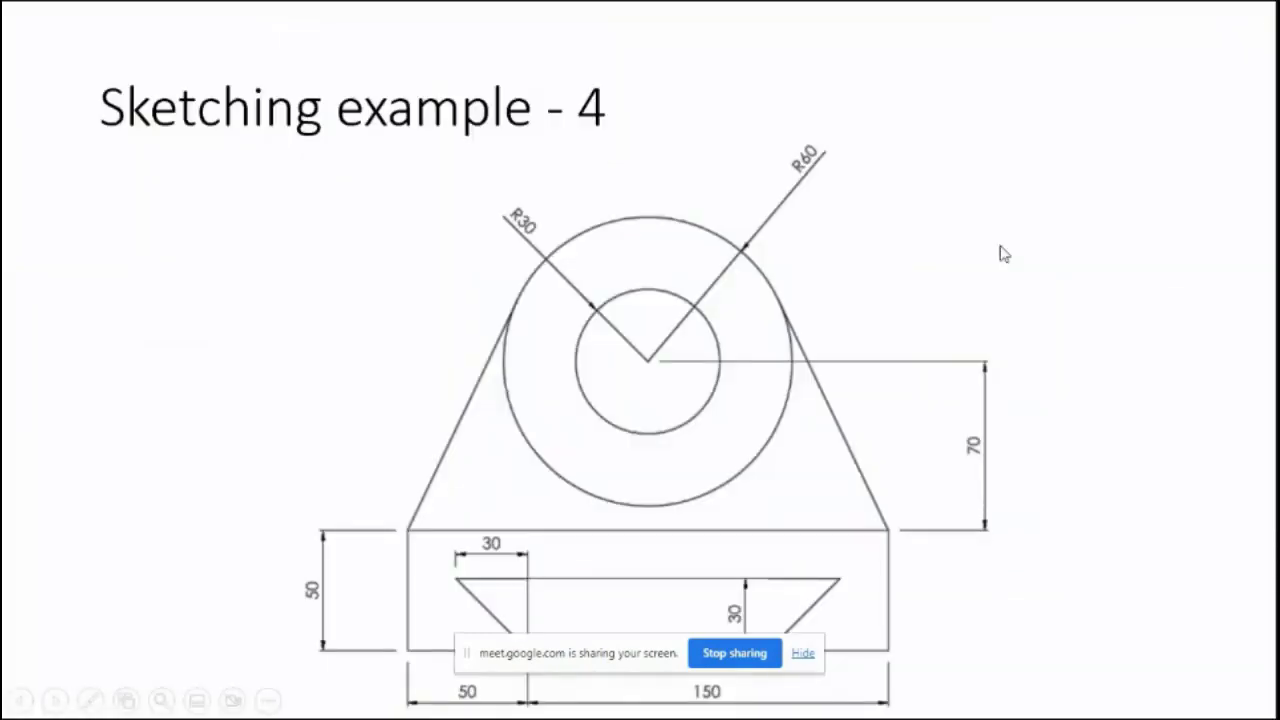
{"action": "key", "text": "alt+Tab"}
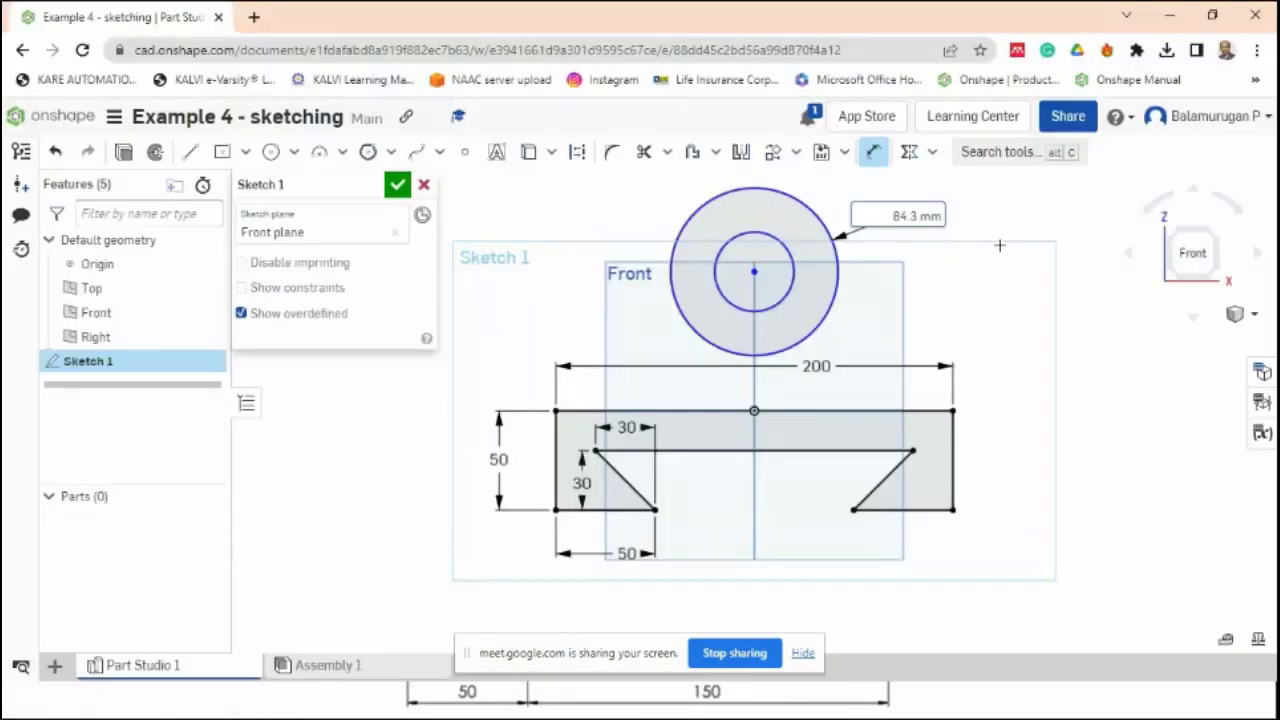
{"action": "type", "text": "120"}
{"action": "key", "text": "Return"}
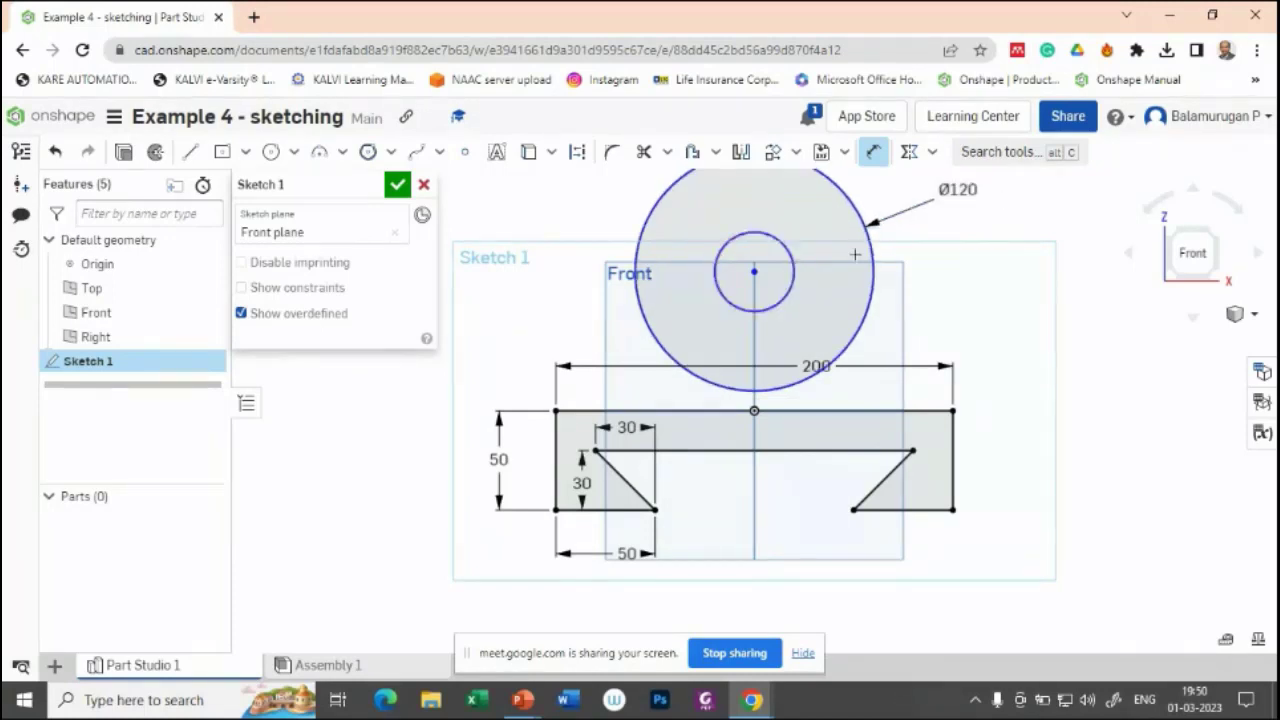
{"action": "left_click", "coordinate": [790, 272]}
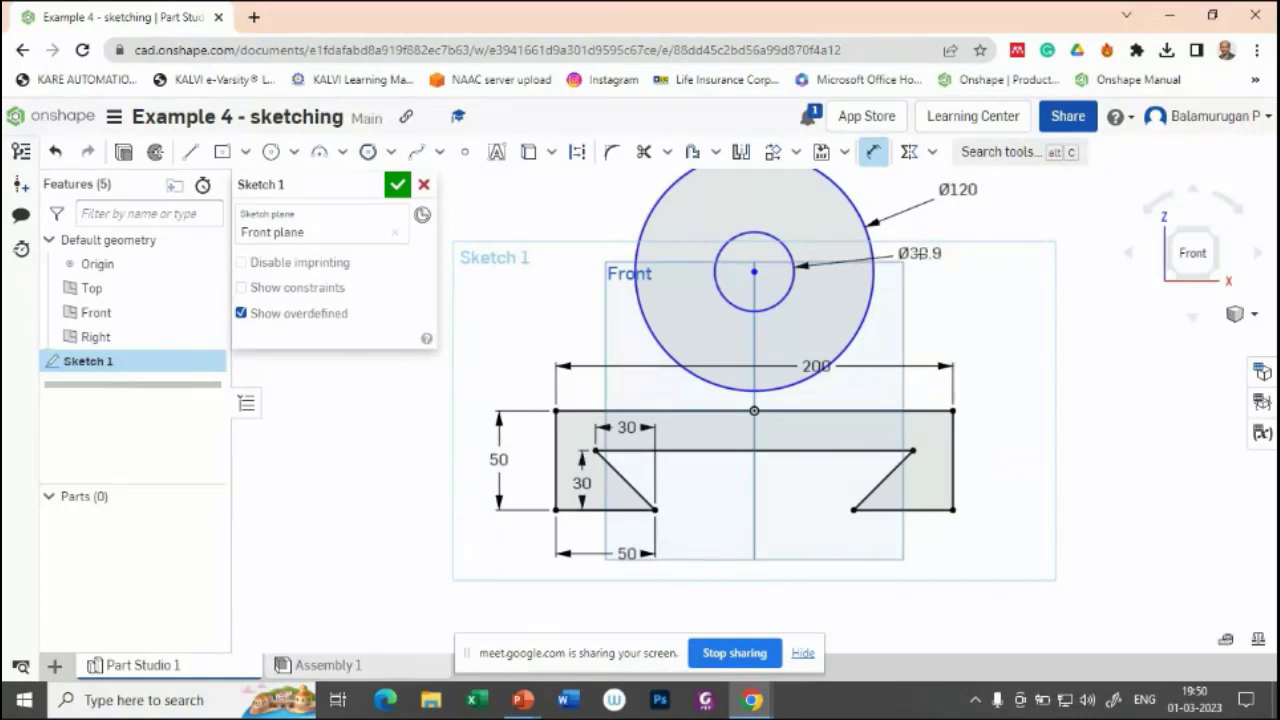
{"action": "left_click", "coordinate": [966, 266]}
{"action": "type", "text": "60"}
{"action": "key", "text": "Escape"}
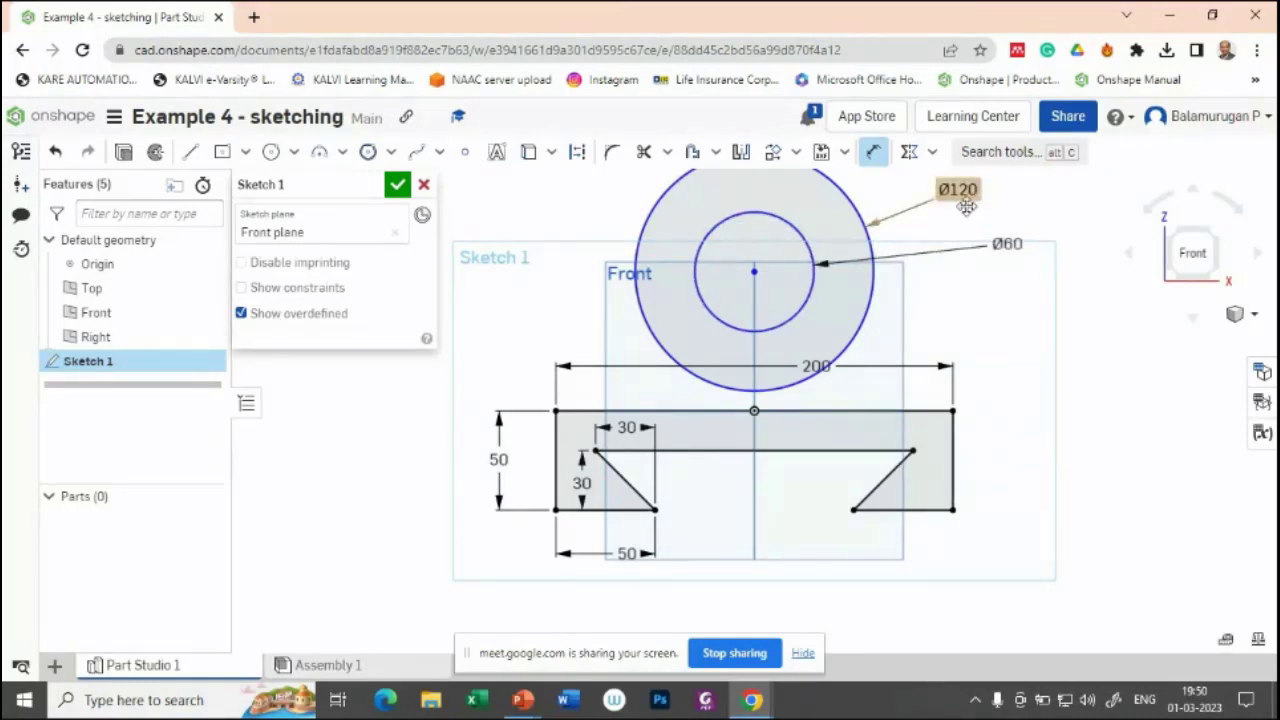
Dimension the circle centre 70 above the base's top edge.
{"action": "key", "text": "alt+Tab"}
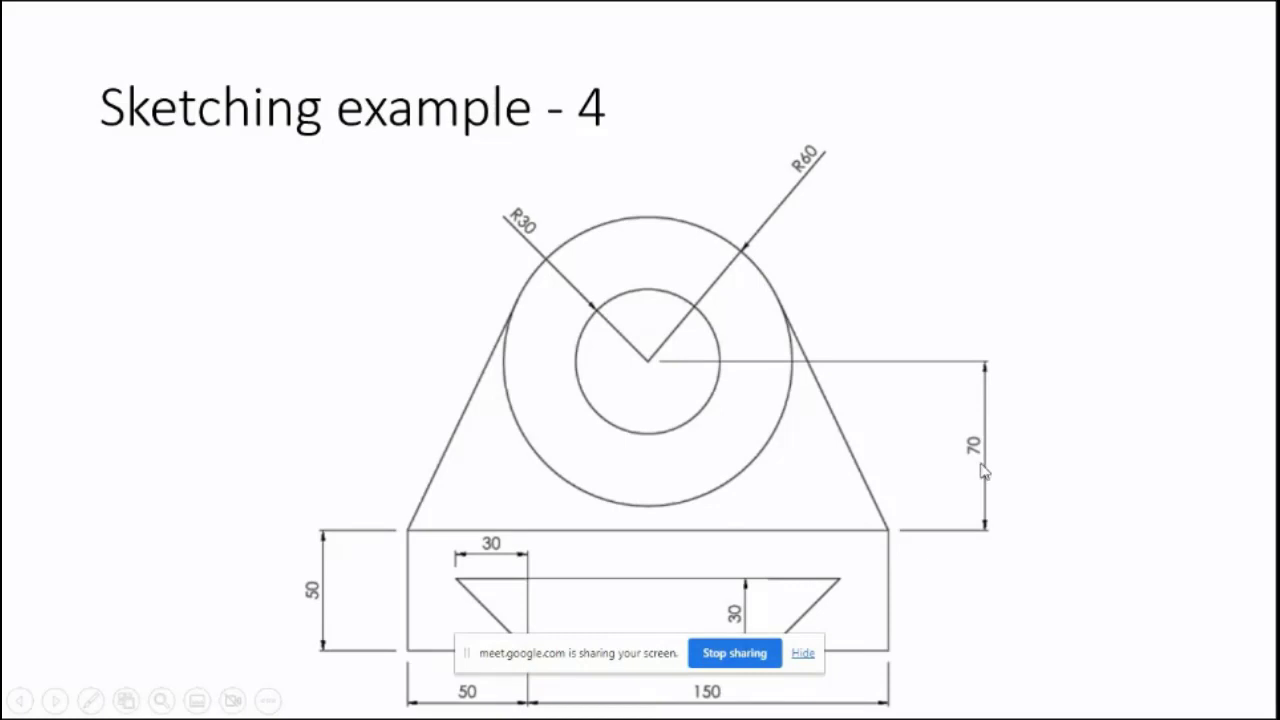
{"action": "key", "text": "alt+Tab"}
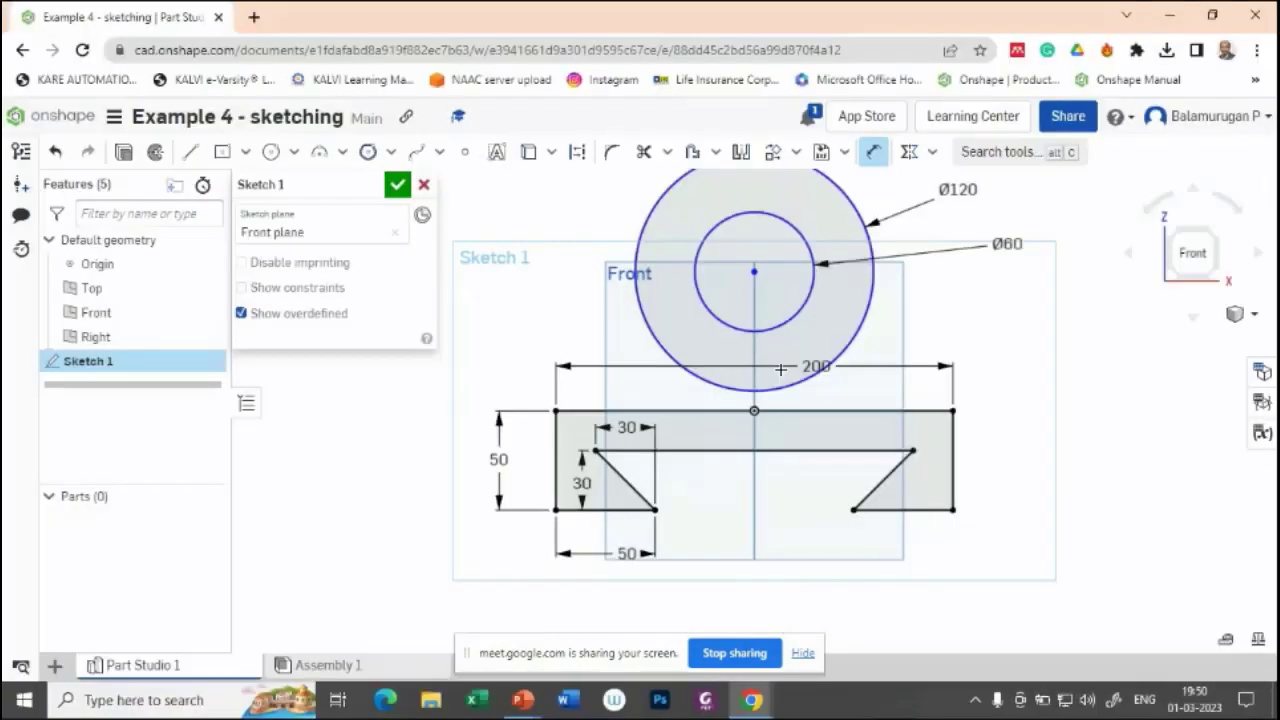
{"action": "left_click", "coordinate": [884, 410]}
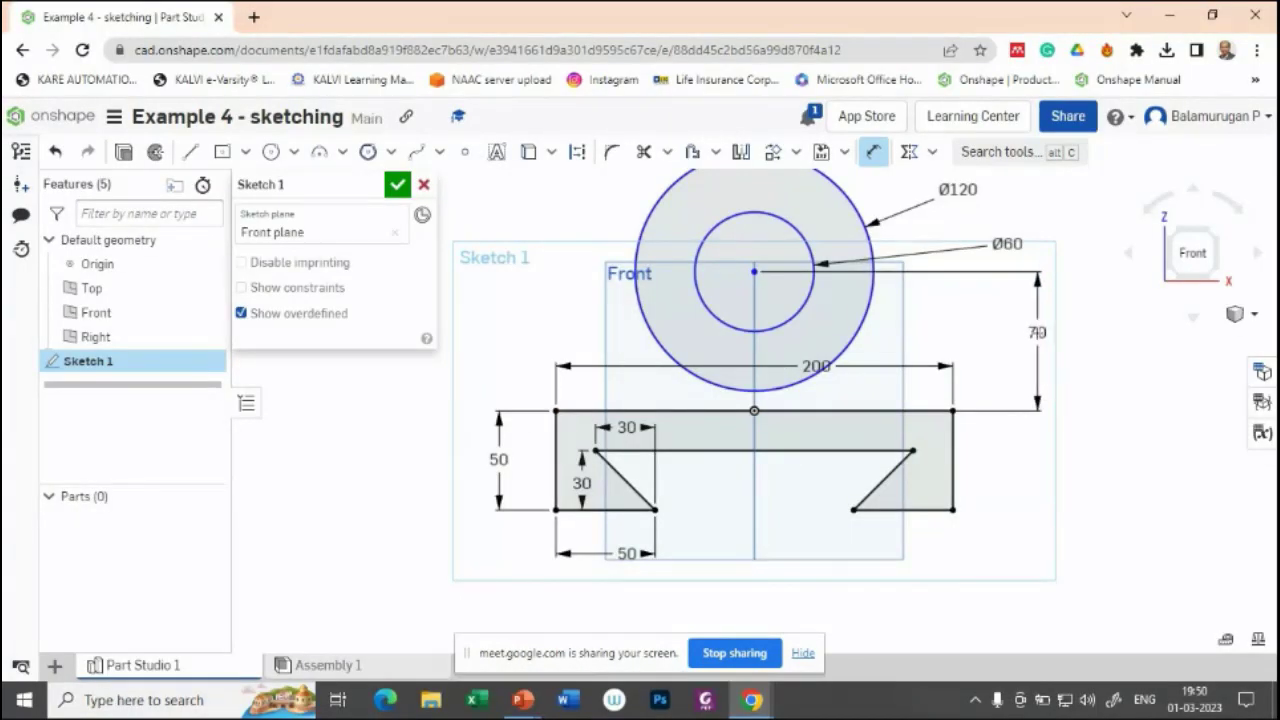
{"action": "left_click", "coordinate": [1040, 340]}
{"action": "type", "text": "70"}
{"action": "key", "text": "Return"}
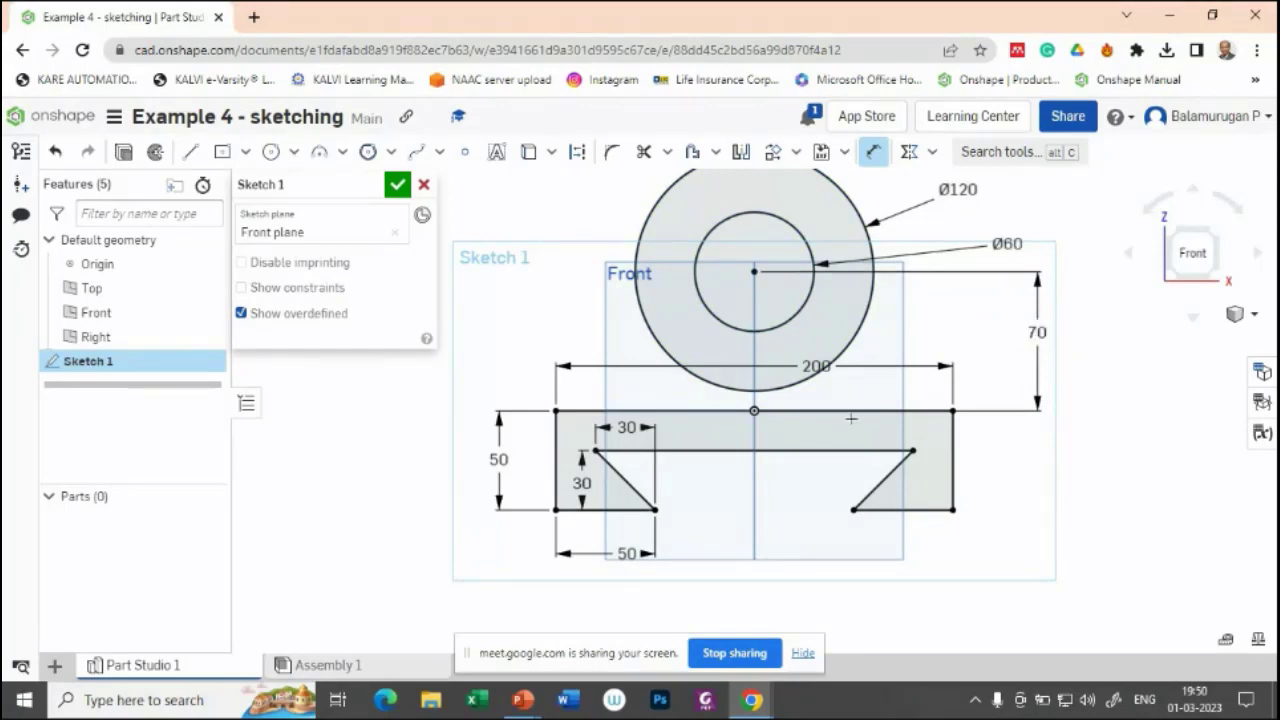
Draw slanted lines from the base's top-left and top-right corners up to the Ø120 circle.
{"action": "scroll", "coordinate": [871, 321], "scroll_direction": "down", "scroll_amount": 2}
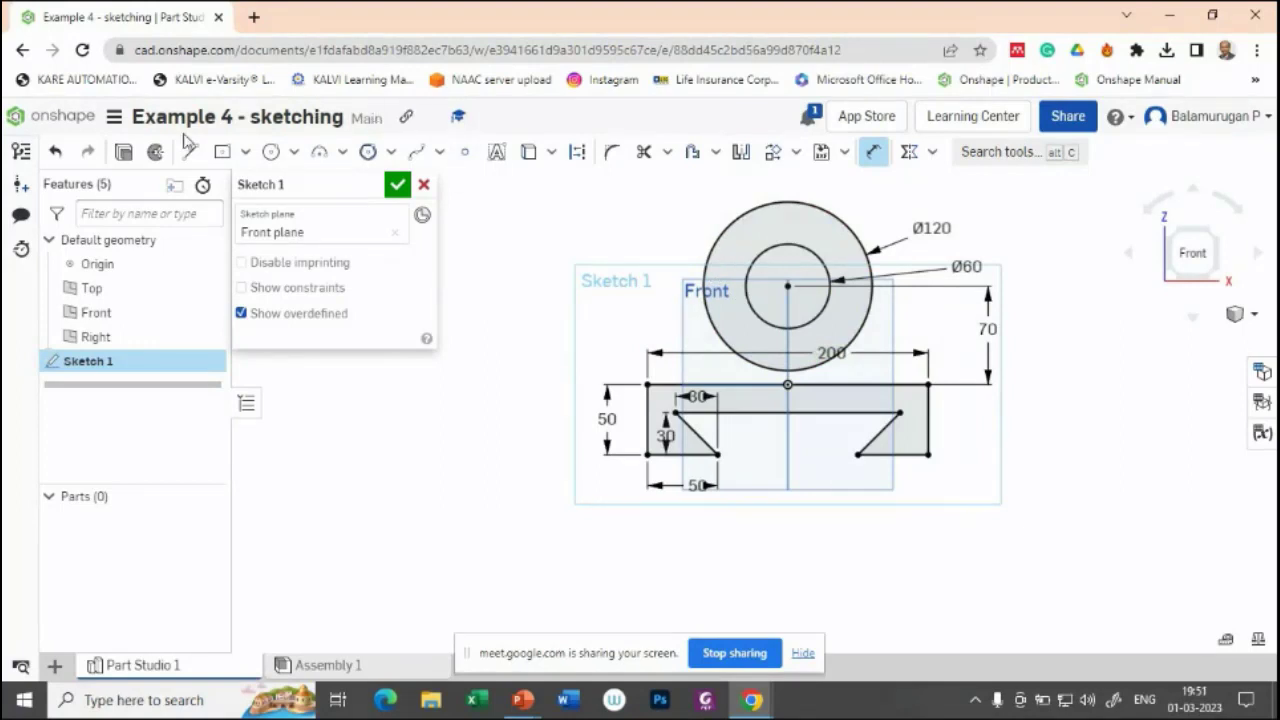
{"action": "left_click", "coordinate": [190, 151]}
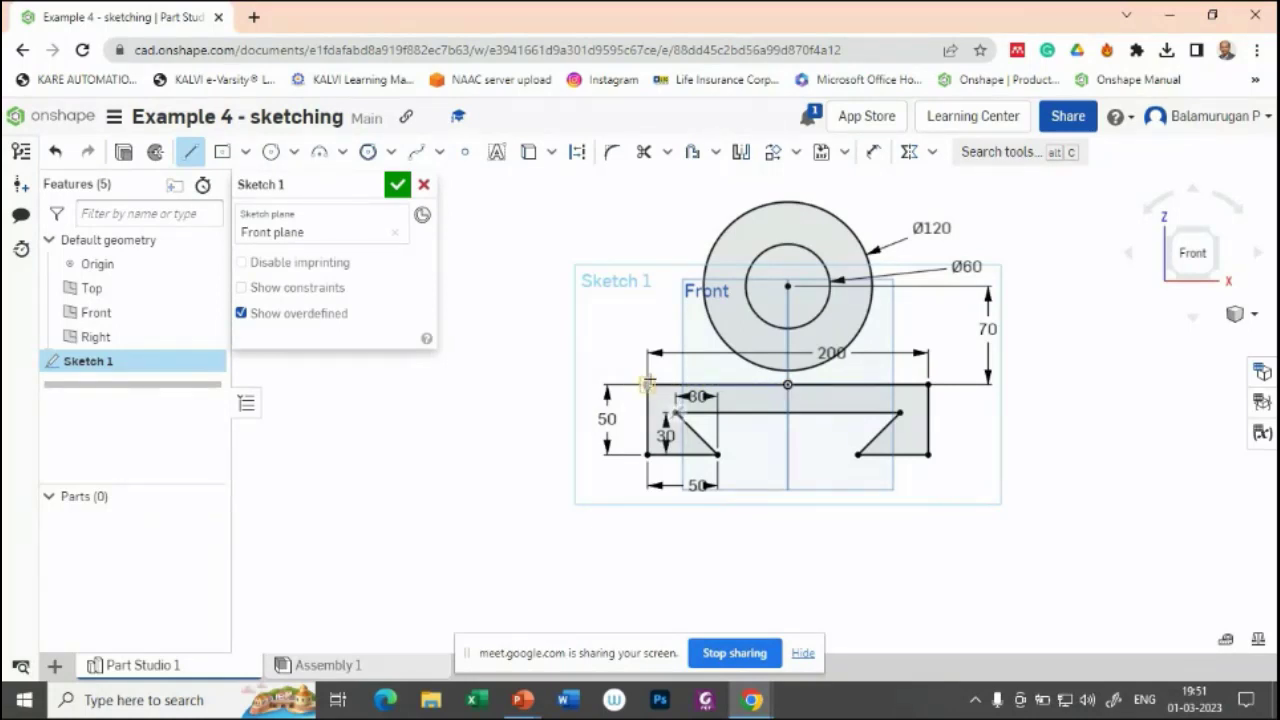
{"action": "left_click", "coordinate": [647, 383]}
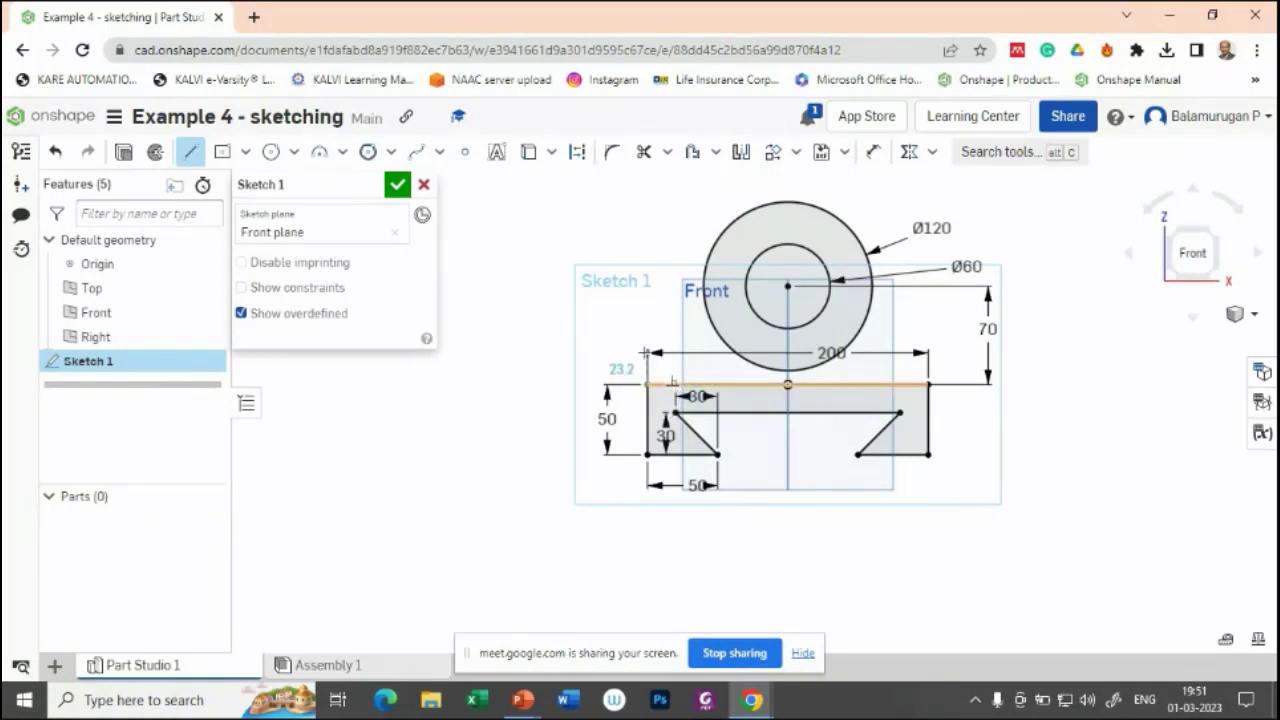
{"action": "left_click", "coordinate": [707, 253]}
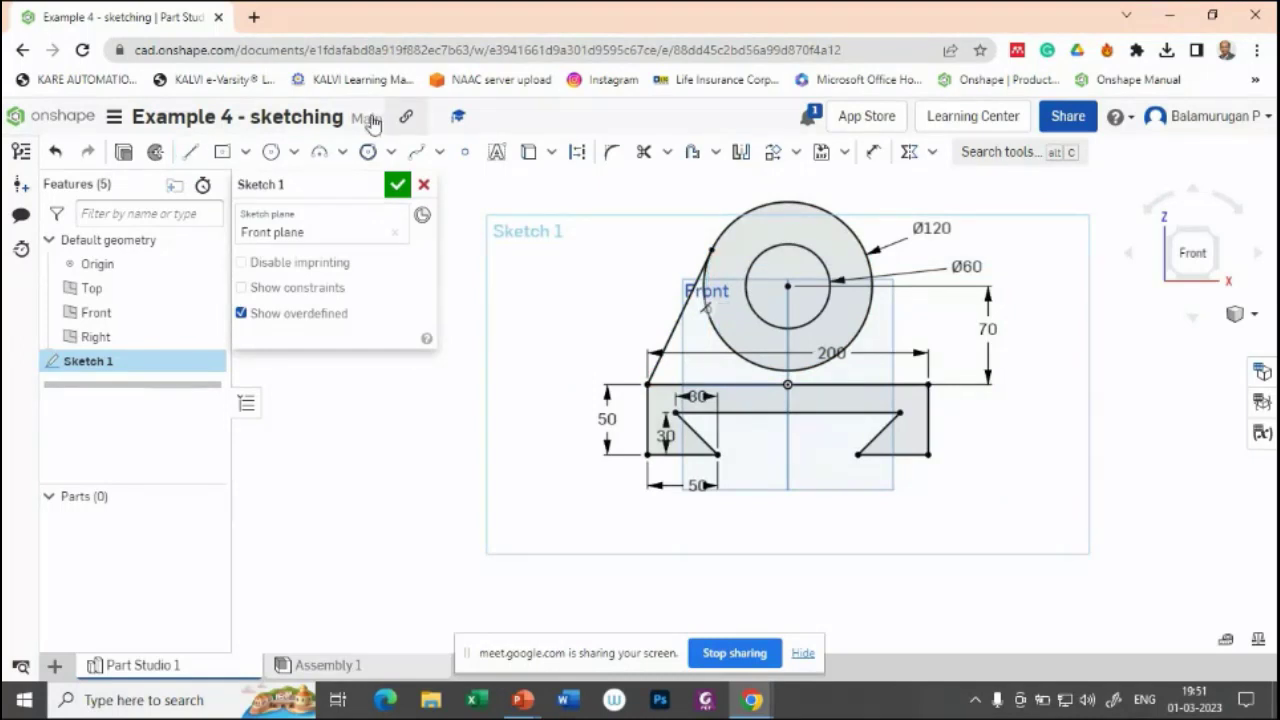
{"action": "left_click", "coordinate": [193, 153]}
{"action": "left_click", "coordinate": [193, 153]}
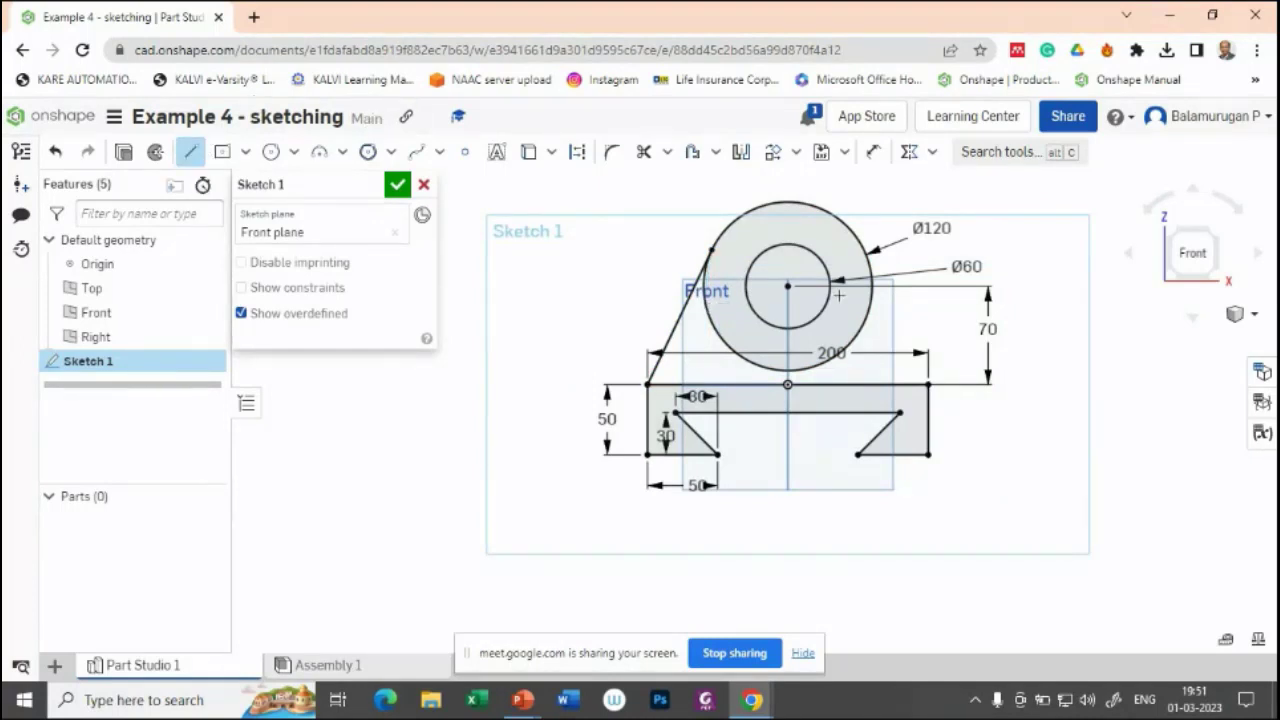
{"action": "left_click", "coordinate": [928, 384]}
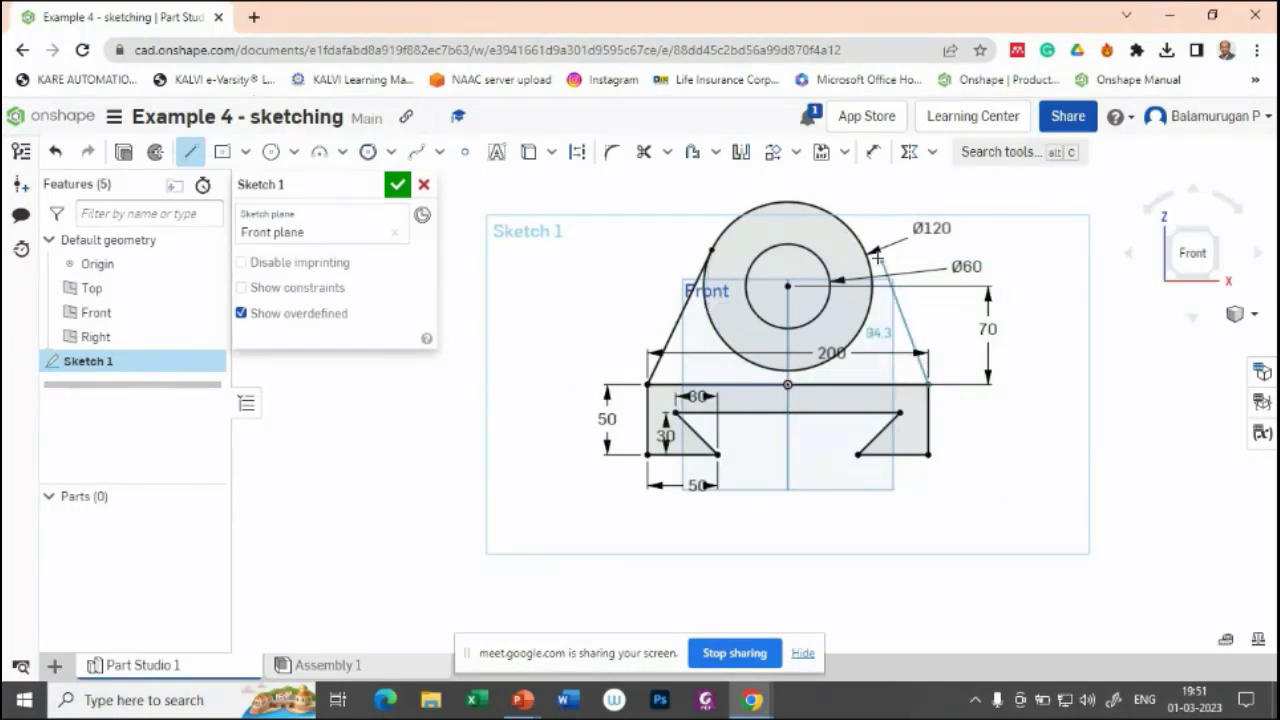
{"action": "left_click", "coordinate": [873, 302]}
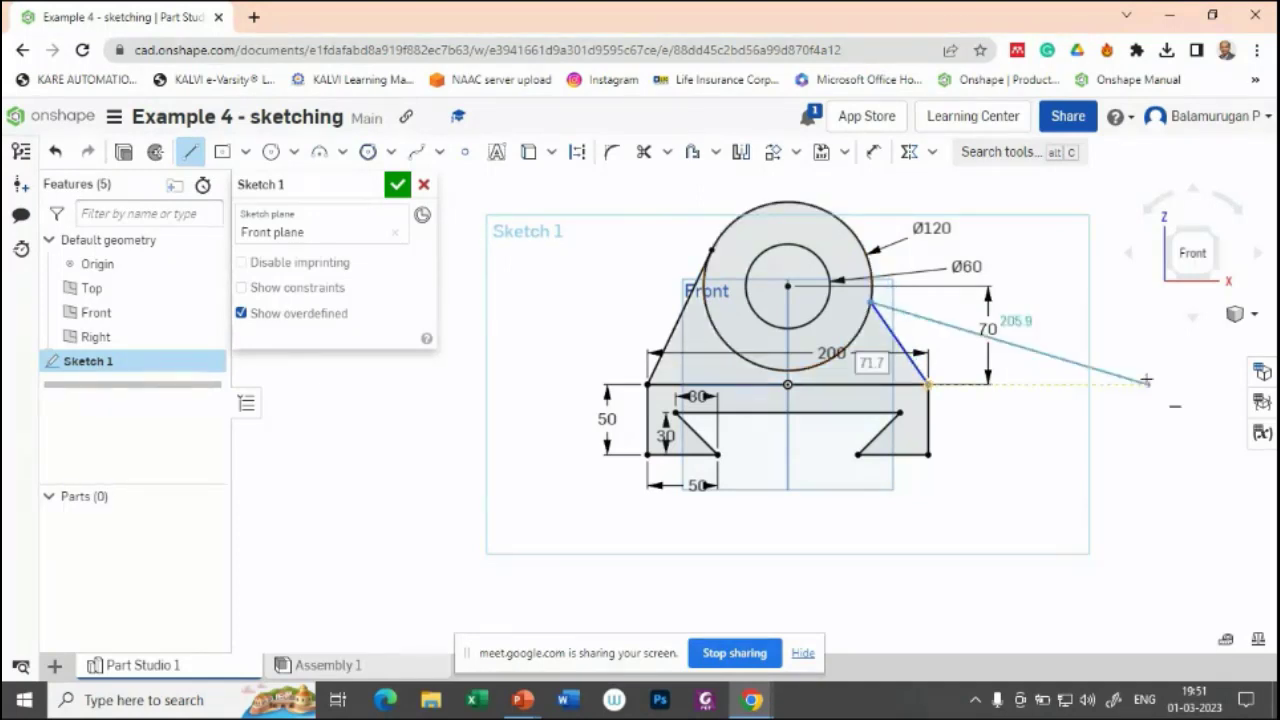
{"action": "key", "text": "Escape"}
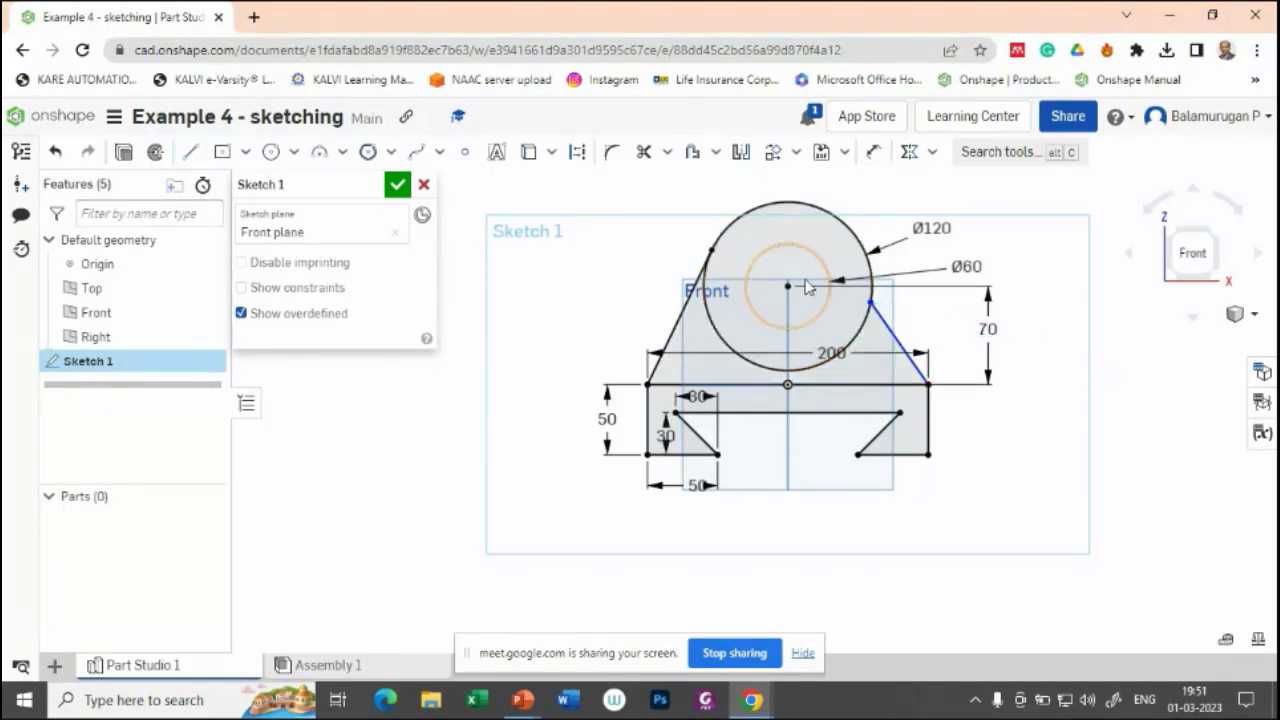
Apply a Tangent constraint between the right side line and the Ø120 circle.
{"action": "left_click", "coordinate": [931, 152]}
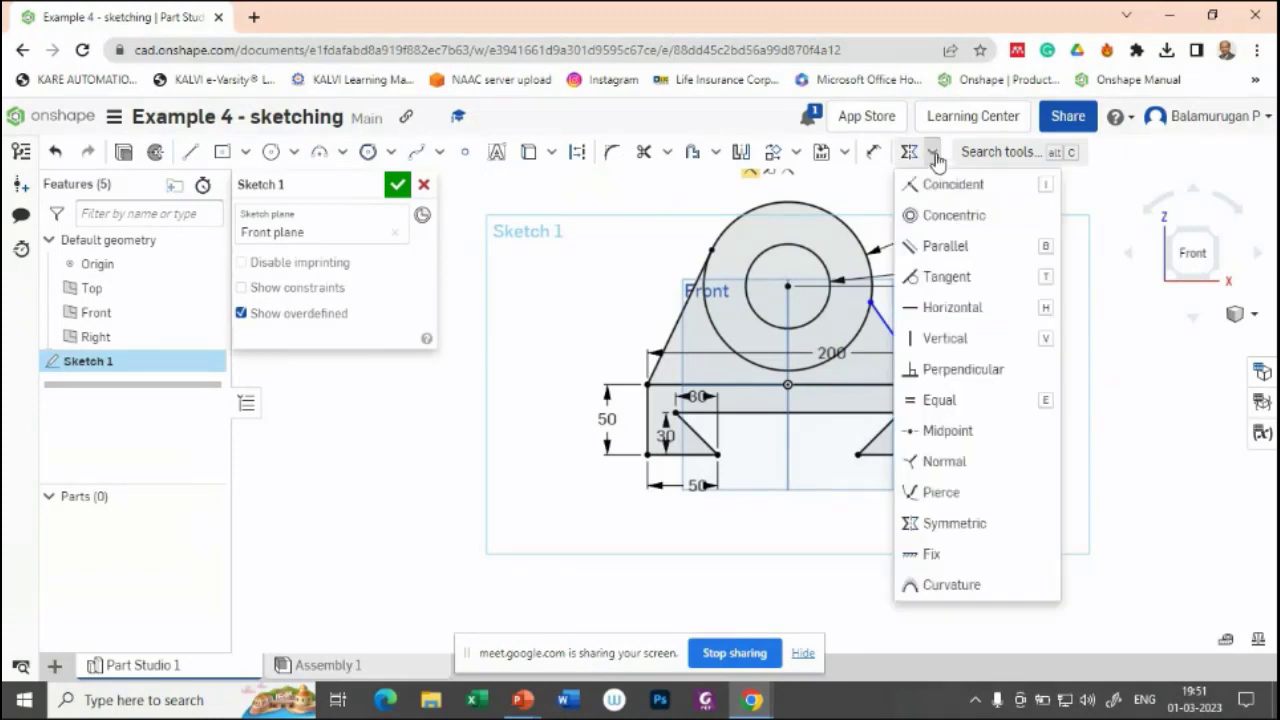
{"action": "left_click", "coordinate": [940, 277]}
{"action": "left_click", "coordinate": [891, 330]}
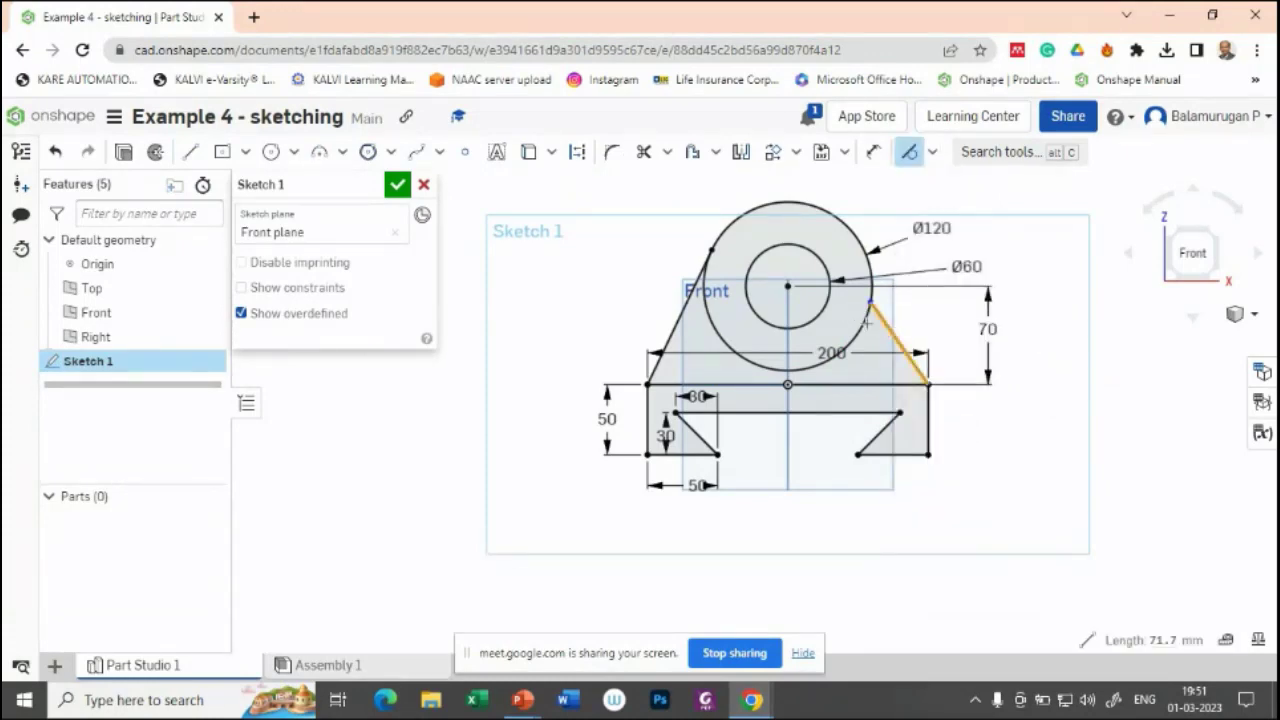
{"action": "left_click", "coordinate": [866, 455]}
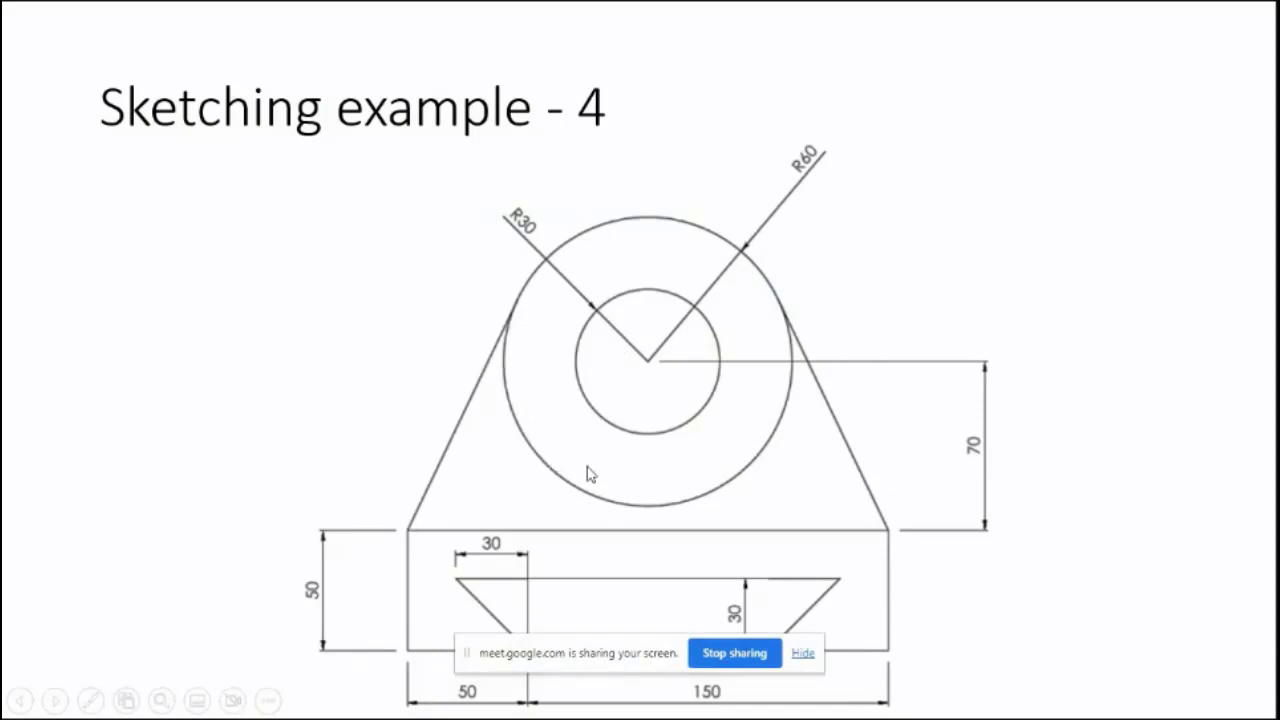
{"action": "key", "text": "alt+Tab"}
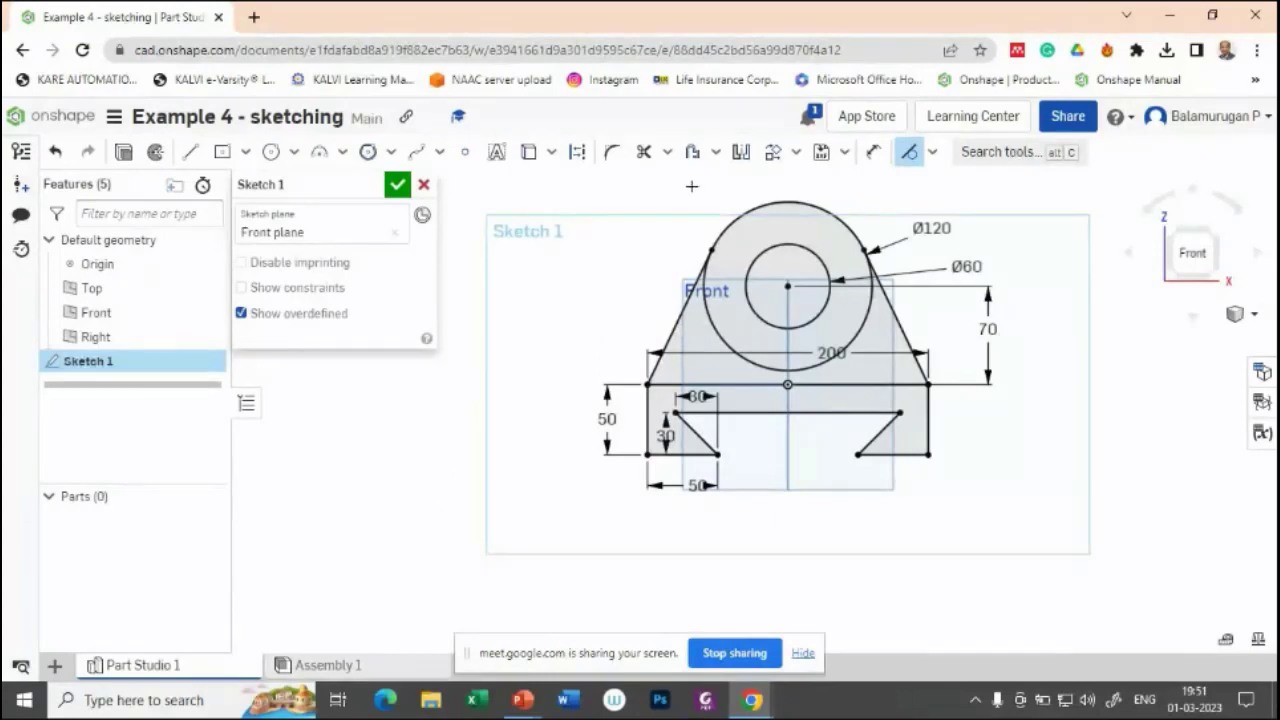